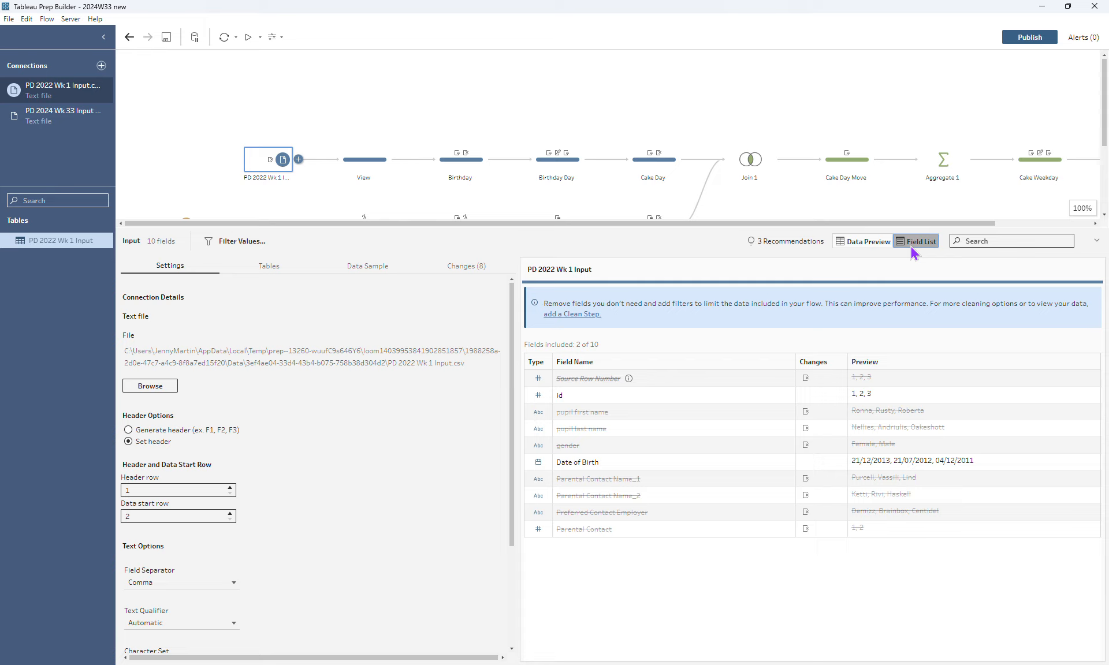
Examine the pupil data's View step, the Birthday step's calculated field formula and its removal of Date of Birth
{"action": "left_click", "coordinate": [375, 157]}
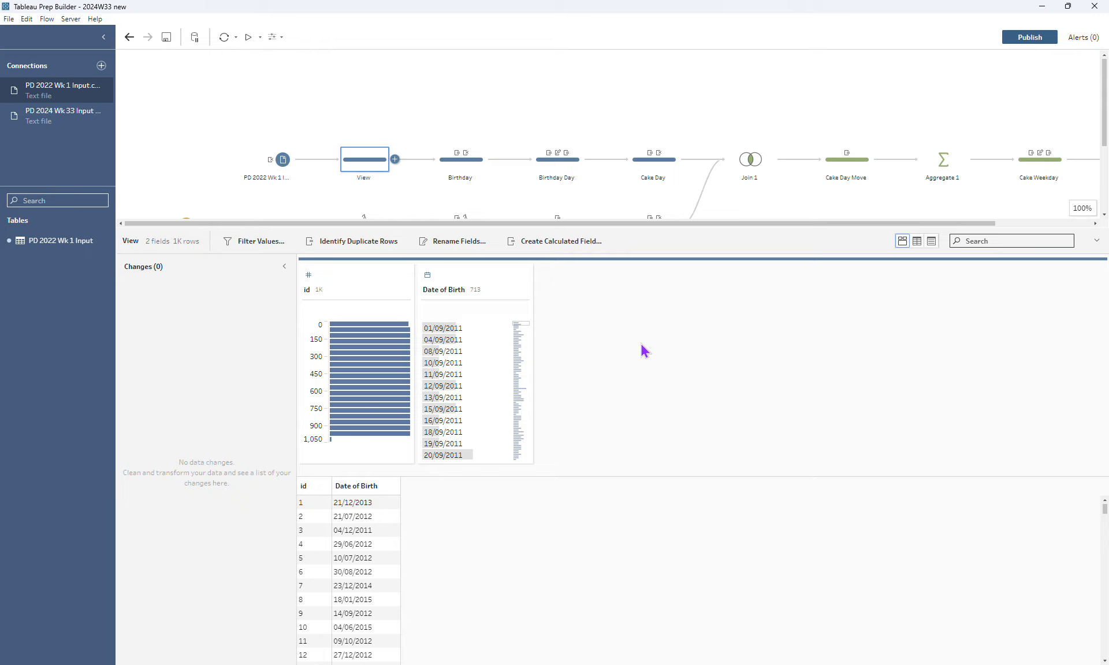
{"action": "left_click", "coordinate": [474, 173]}
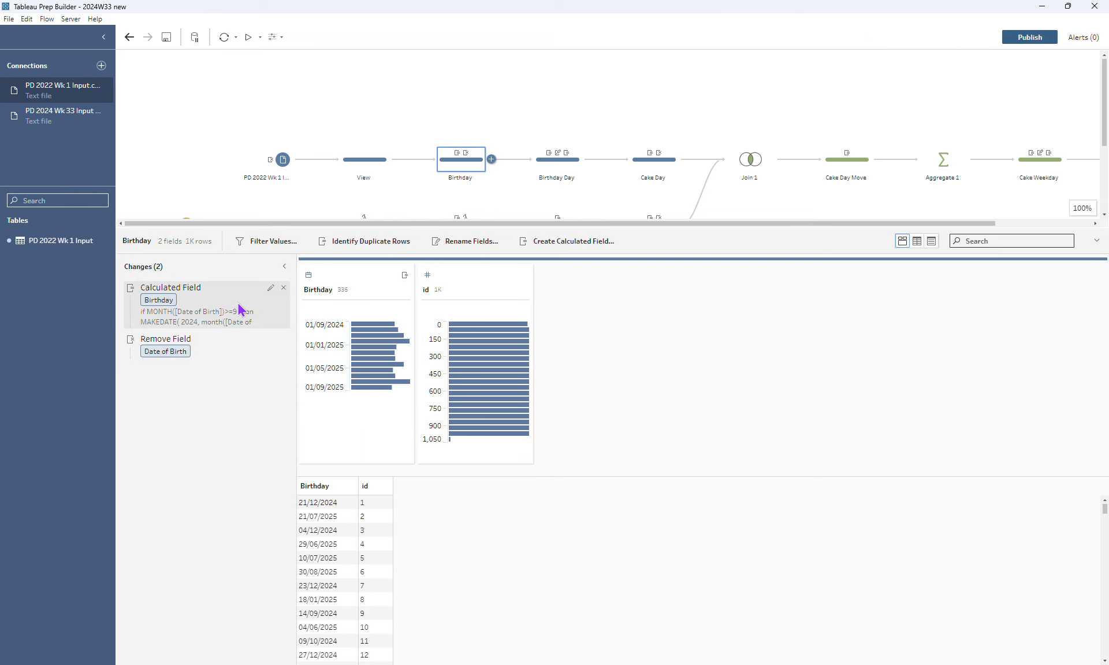
{"action": "left_click", "coordinate": [269, 291]}
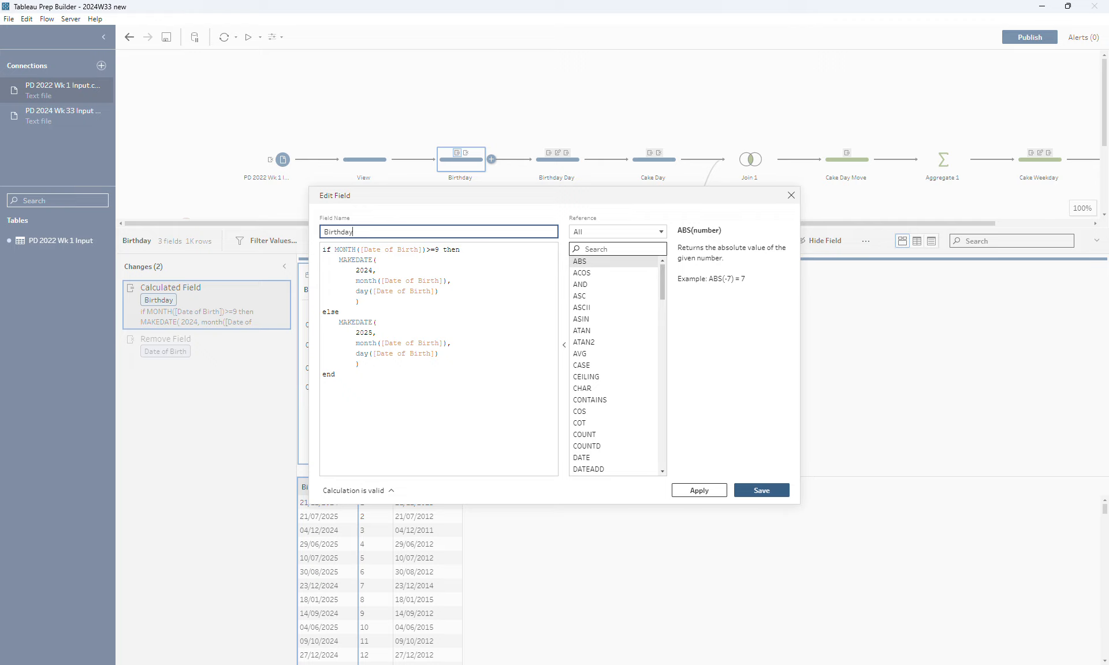
{"action": "left_click", "coordinate": [762, 490]}
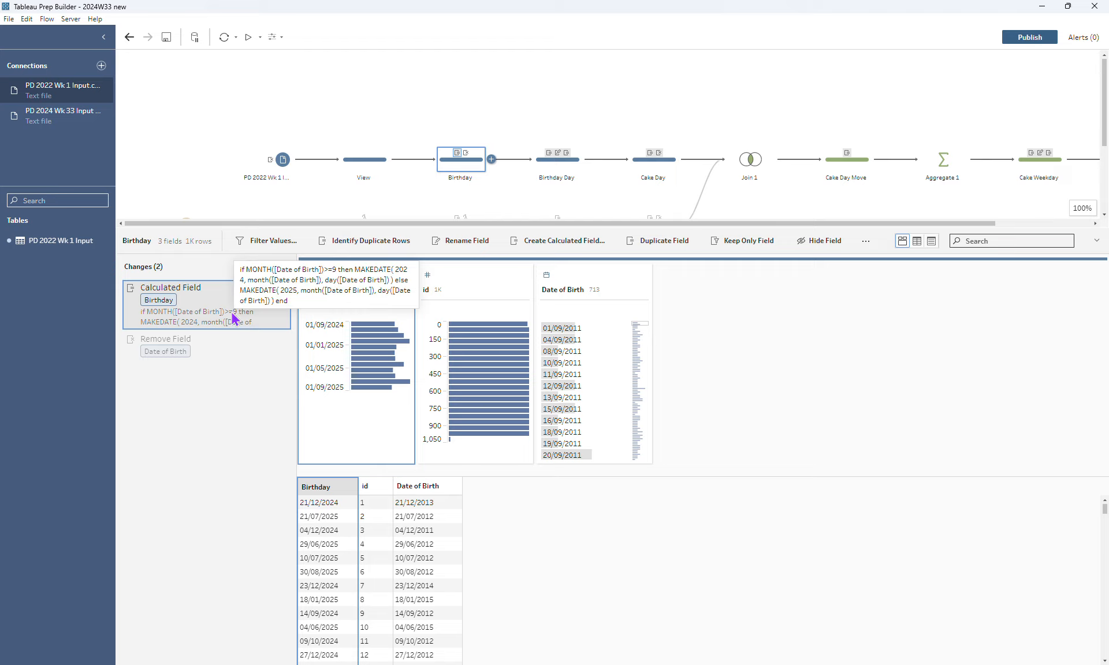
{"action": "left_click", "coordinate": [197, 343]}
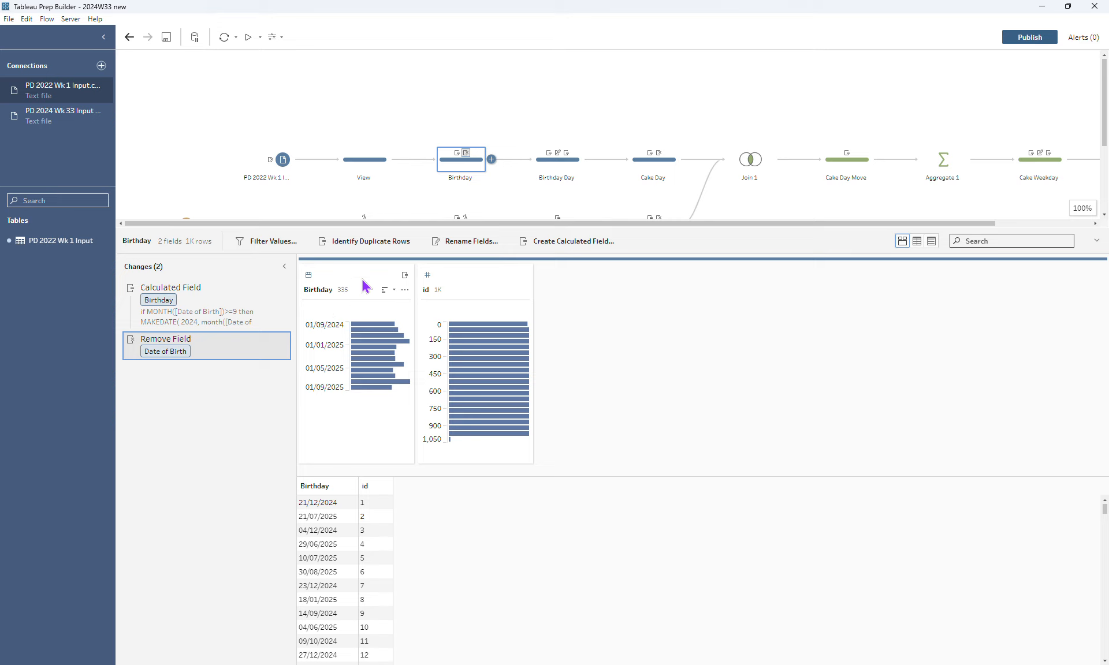
Review how the Birthday Day step duplicates Birthday, converts the copy to a day of the week and renames it
{"action": "left_click", "coordinate": [550, 168]}
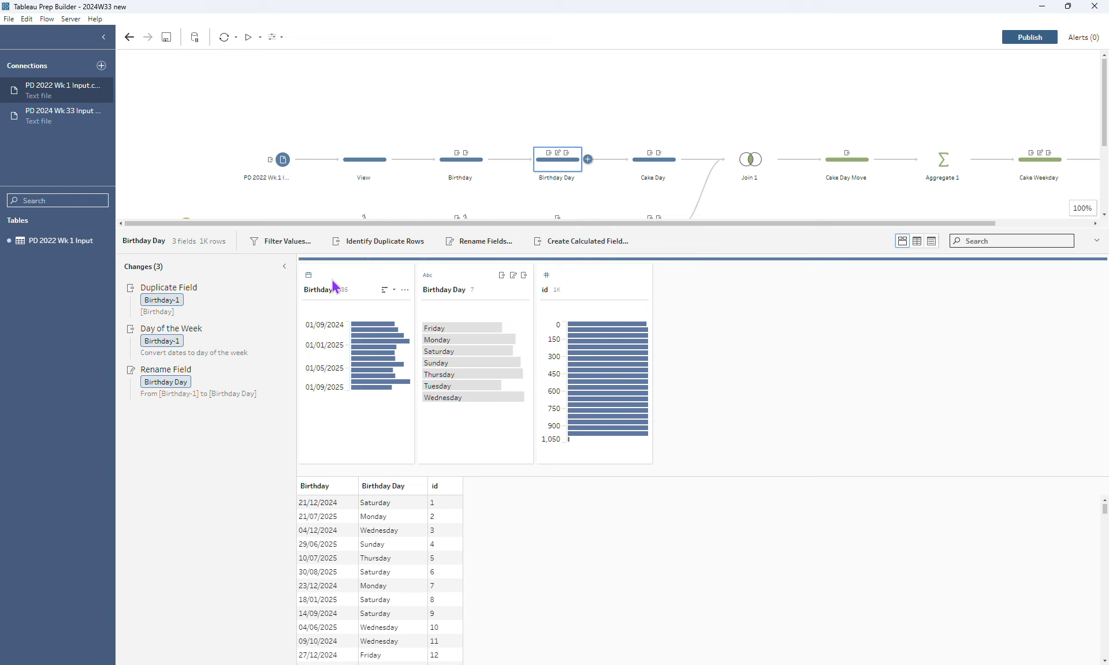
{"action": "left_click", "coordinate": [231, 302]}
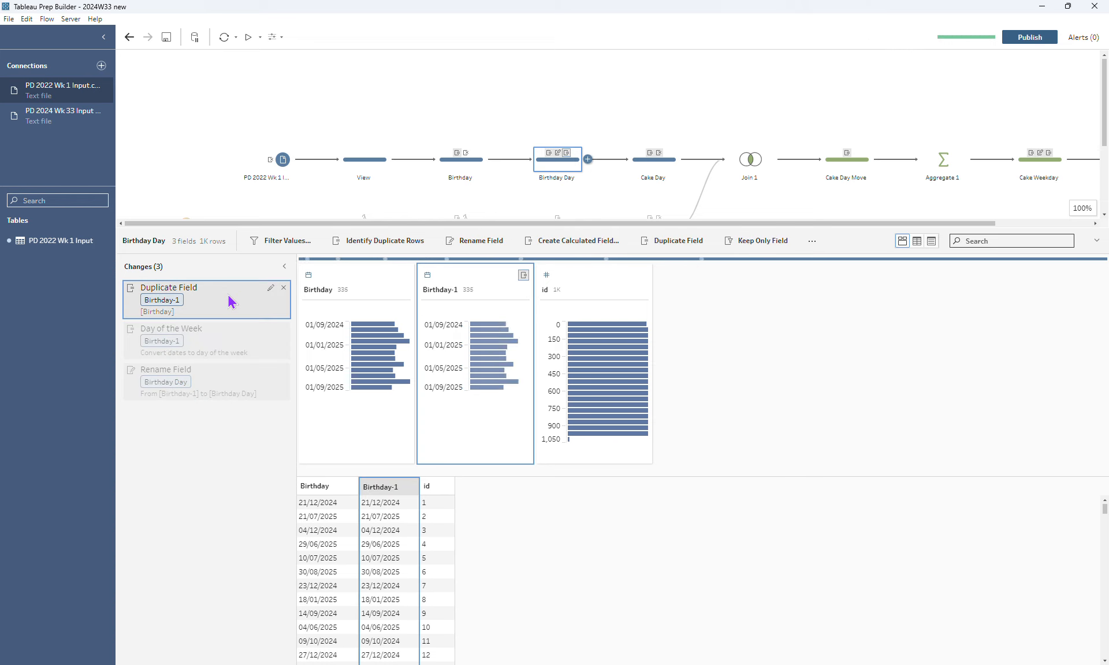
{"action": "right_click", "coordinate": [365, 282]}
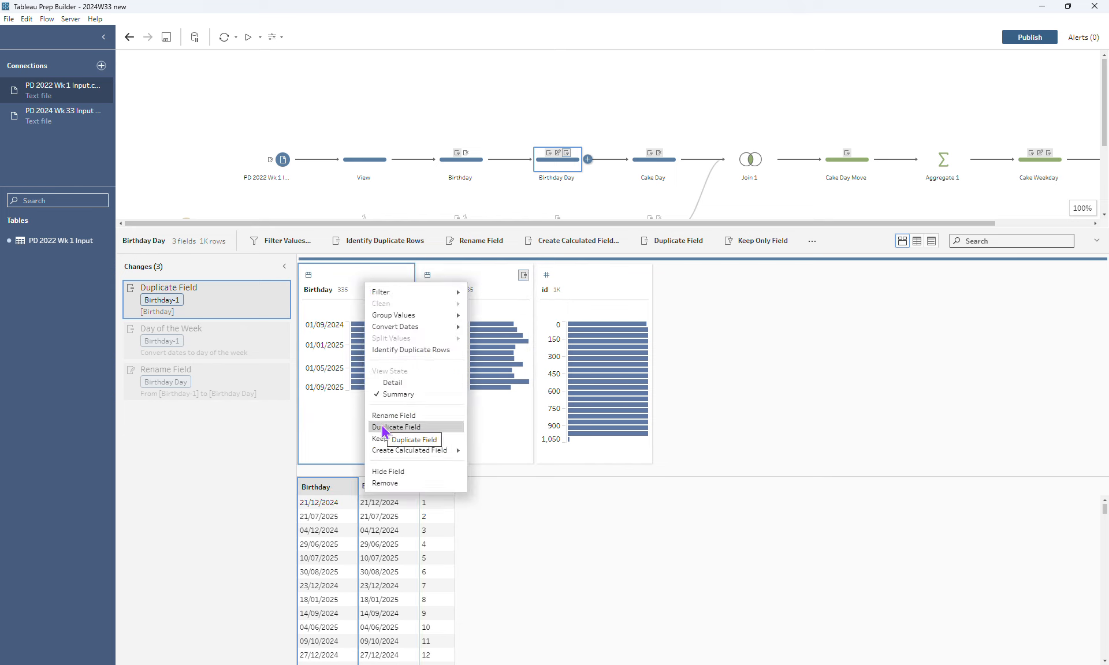
{"action": "left_click", "coordinate": [358, 280]}
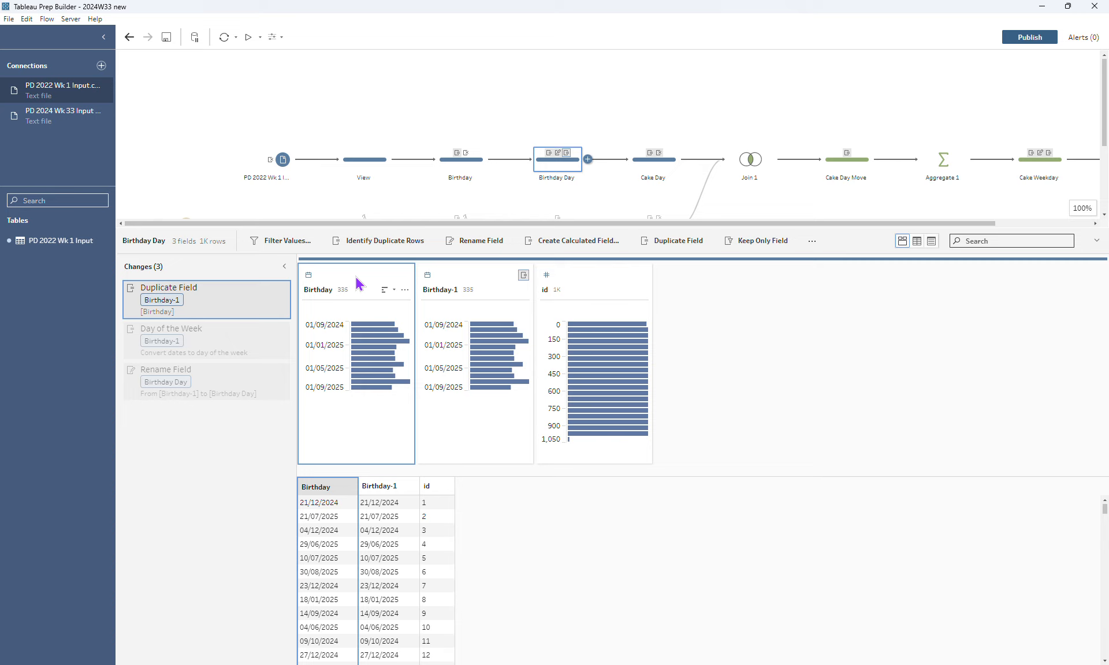
{"action": "left_click", "coordinate": [471, 290]}
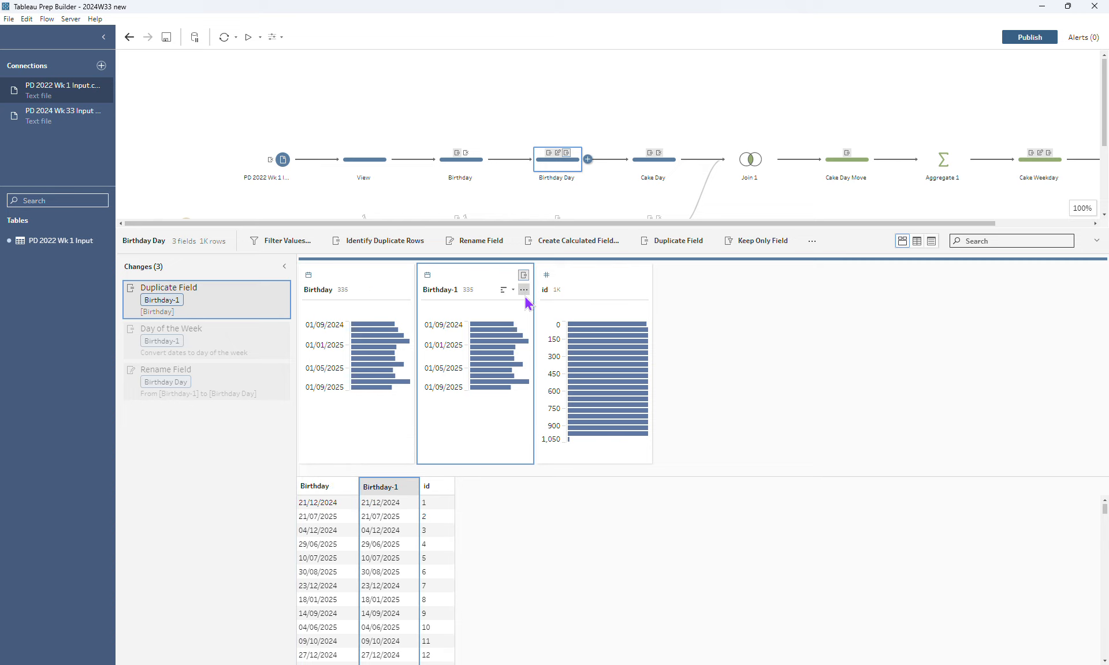
{"action": "left_click", "coordinate": [524, 290]}
{"action": "mouse_move", "coordinate": [552, 332]}
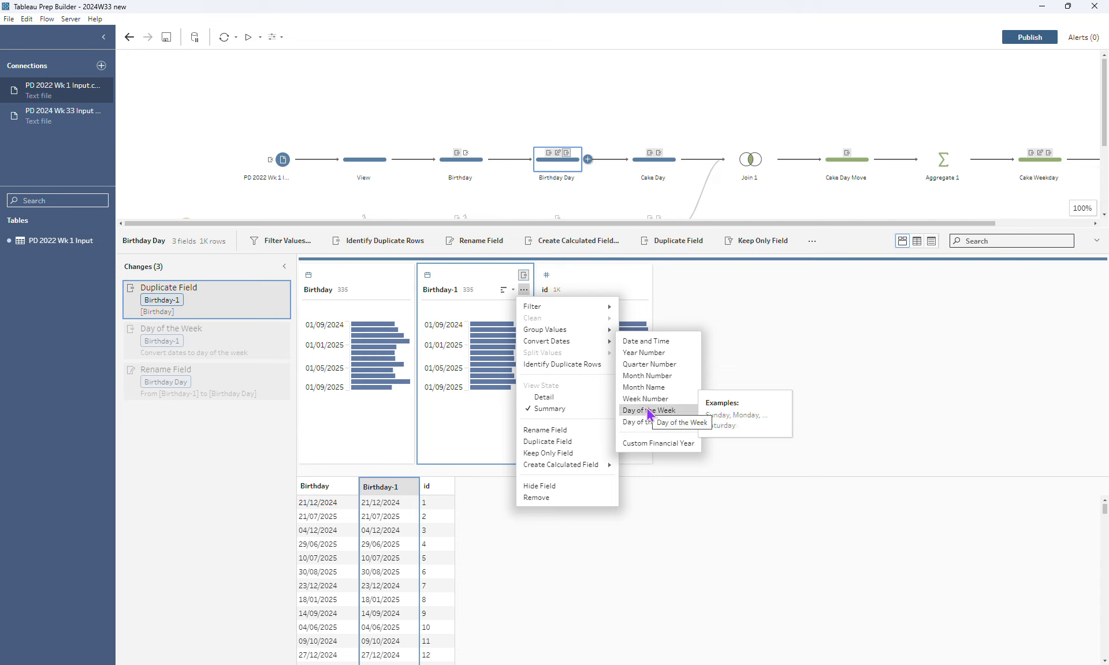
{"action": "left_click", "coordinate": [231, 390]}
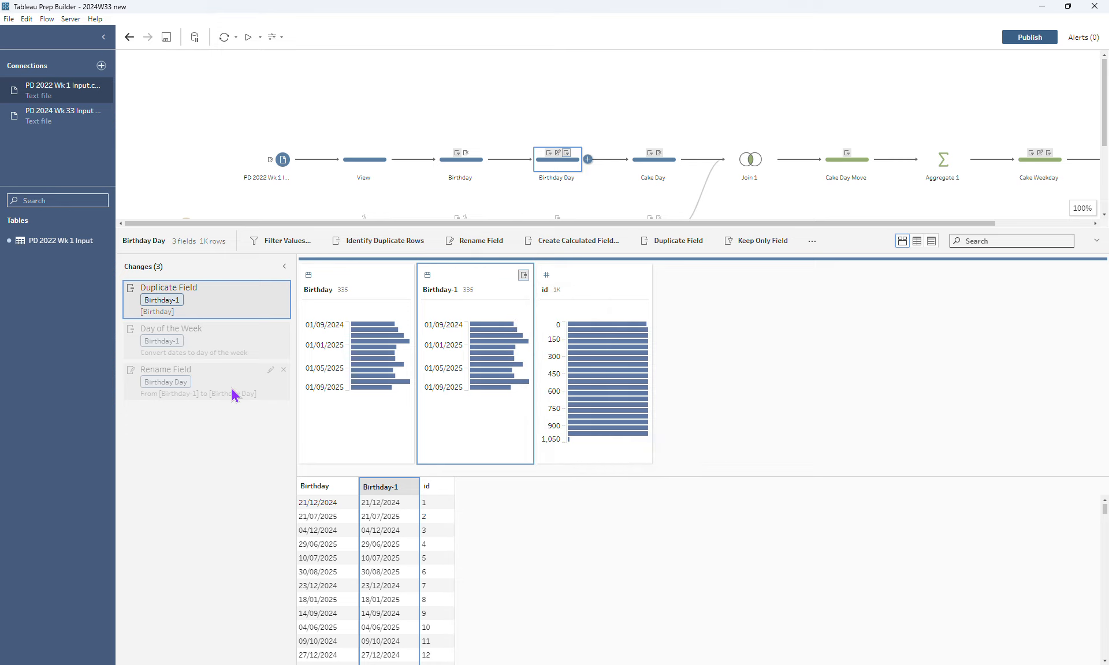
{"action": "left_click", "coordinate": [200, 394]}
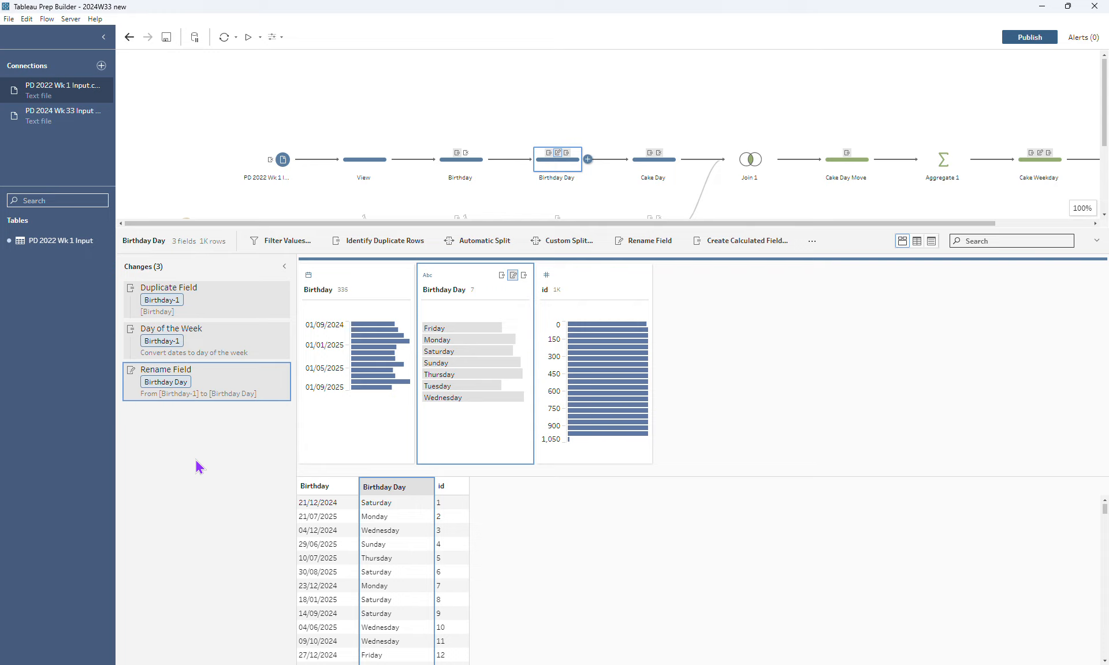
Examine the Cake Day calculated field's formula in the Cake Day step and close it without changes
{"action": "left_click", "coordinate": [670, 173]}
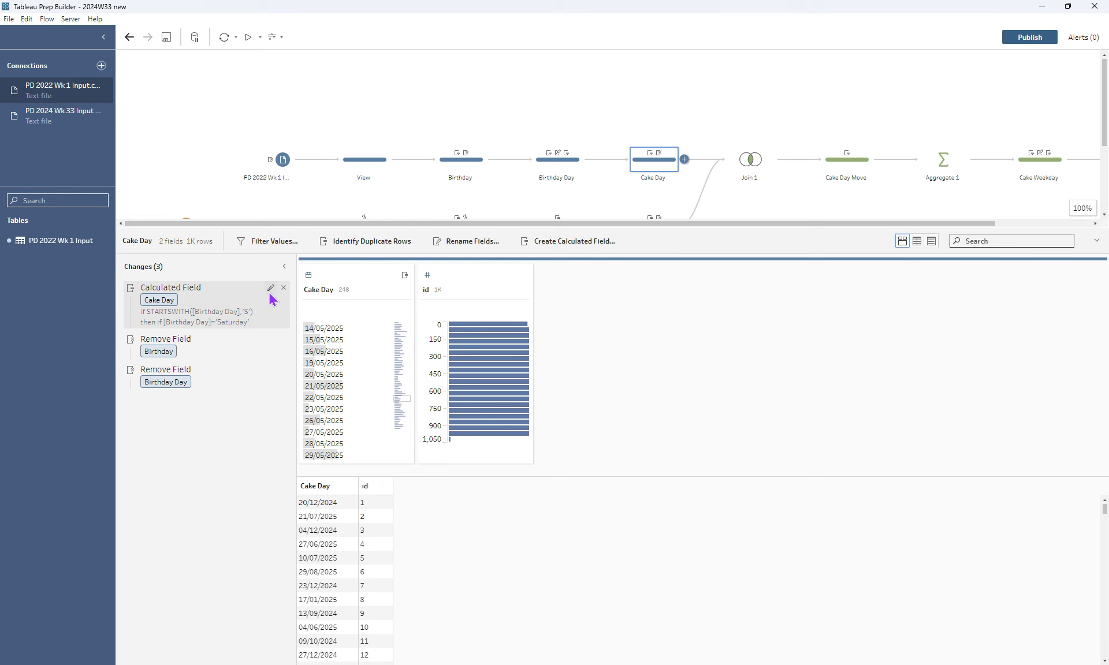
{"action": "left_click", "coordinate": [269, 293]}
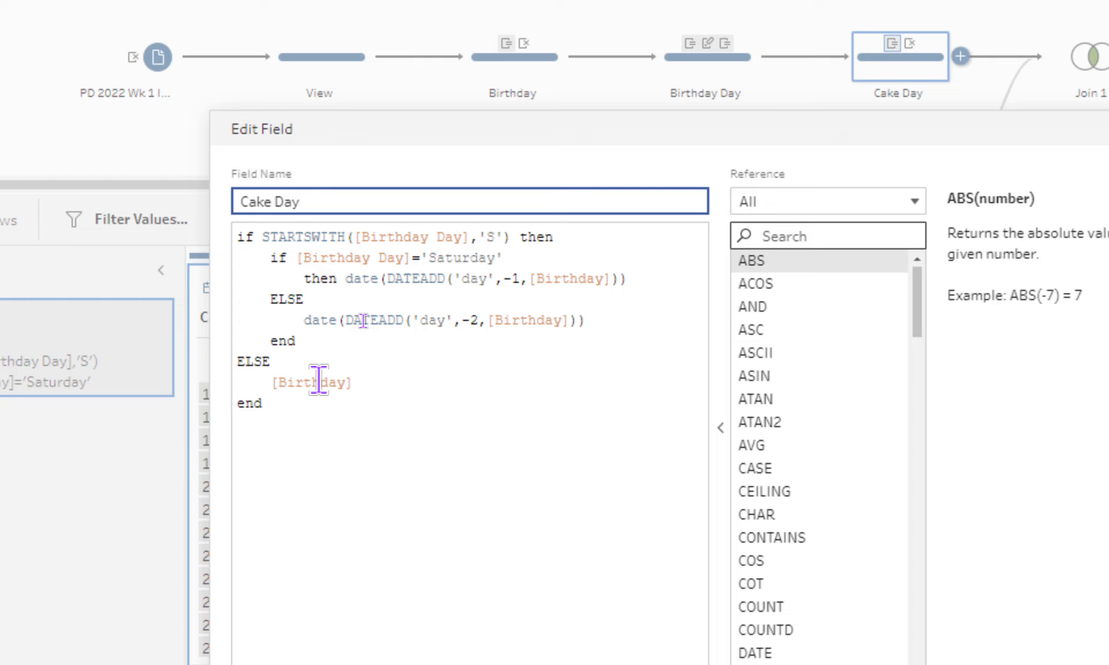
{"action": "left_click", "coordinate": [325, 402]}
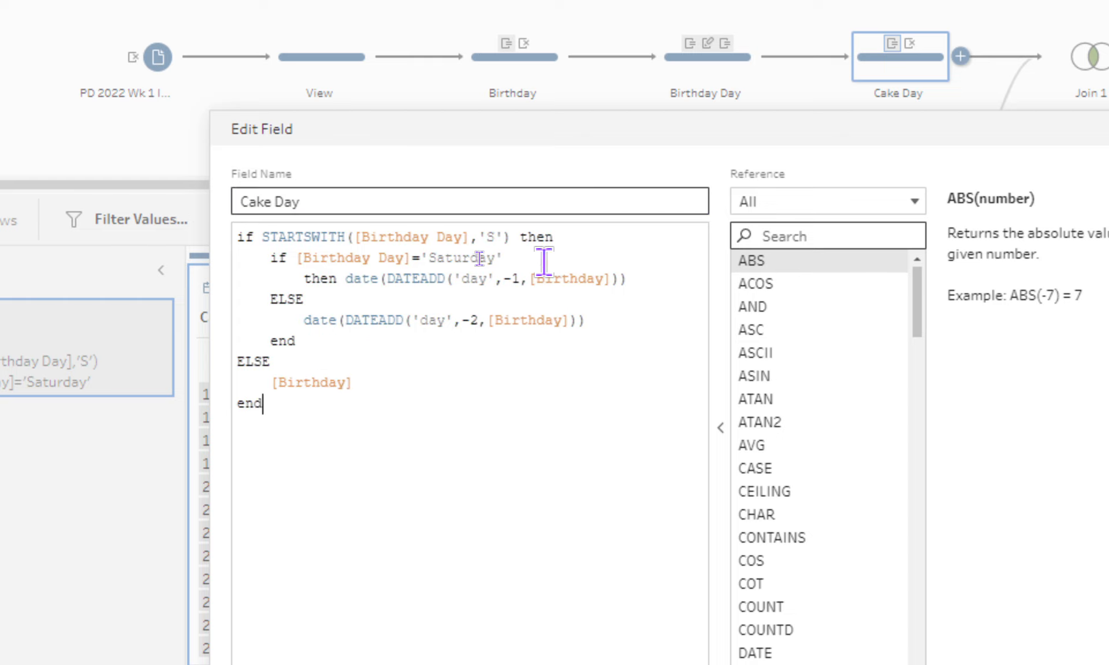
{"action": "key", "text": "ctrl+Home"}
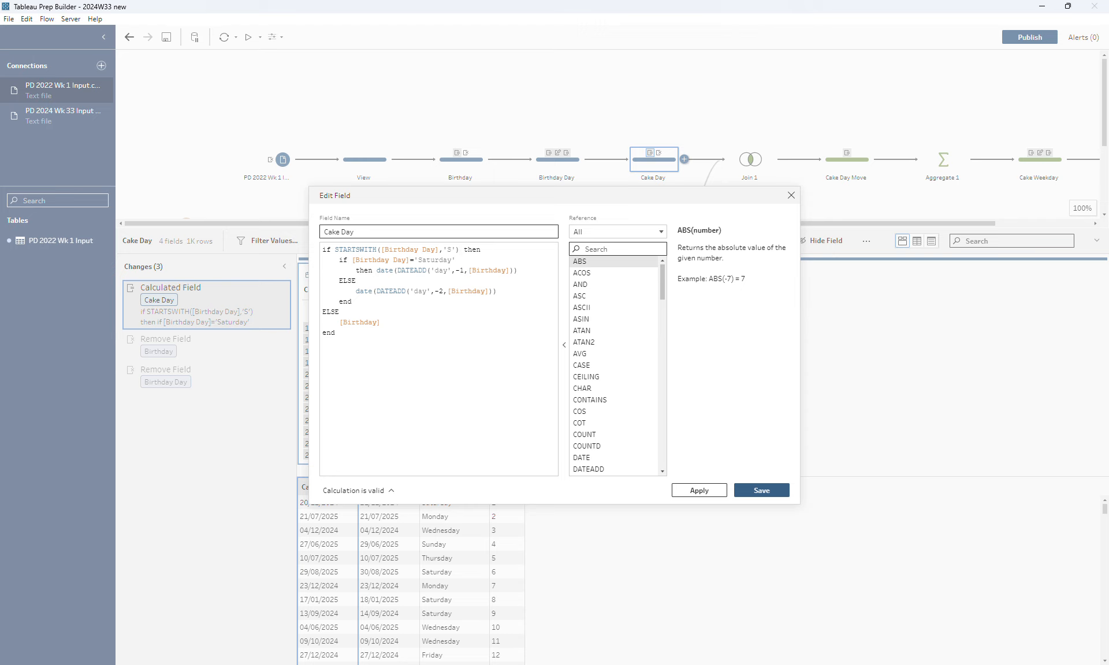
{"action": "key", "text": "Escape"}
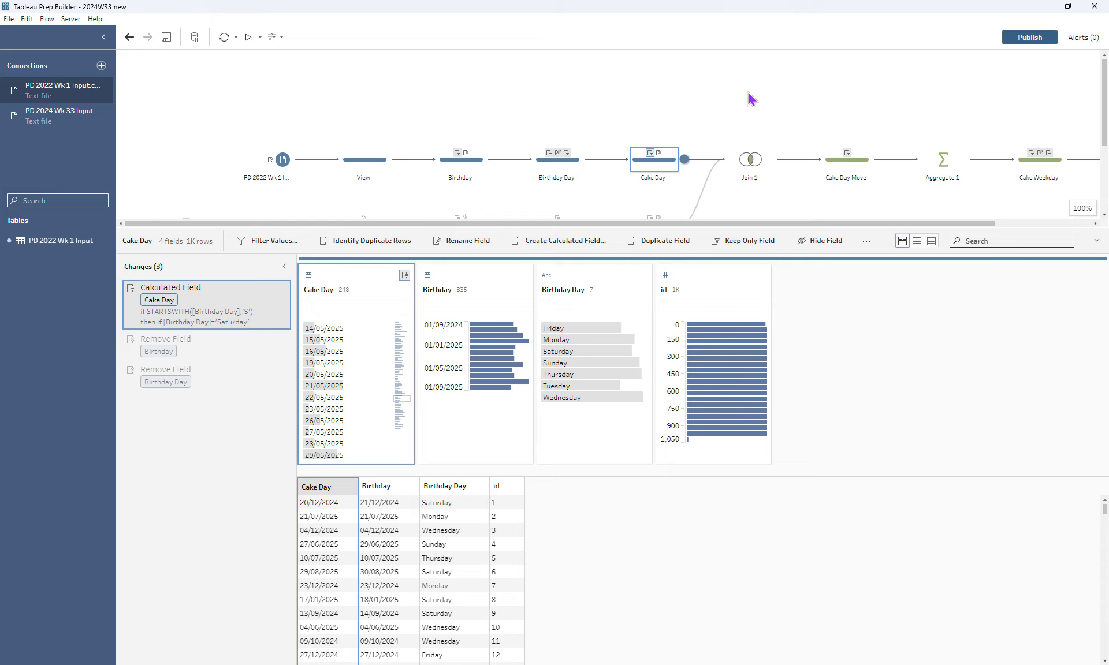
Review the term dates branch's View step, the data type options for Starts, and the type changes in the Dates step
{"action": "left_click_drag", "start_coordinate": [701, 229], "coordinate": [689, 276]}
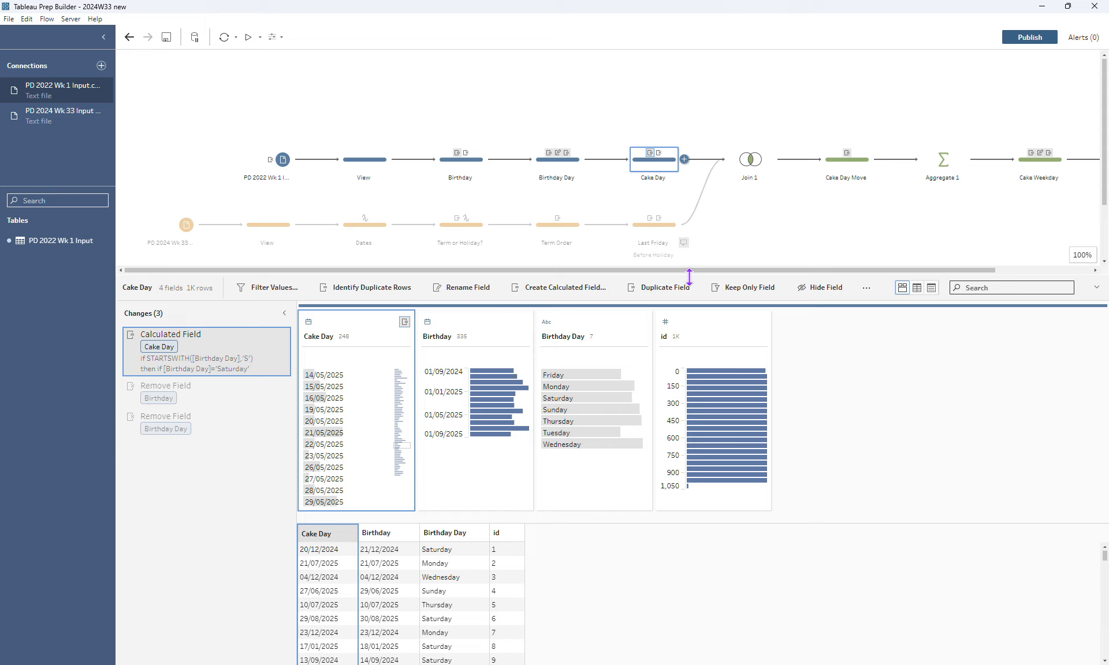
{"action": "left_click", "coordinate": [277, 236]}
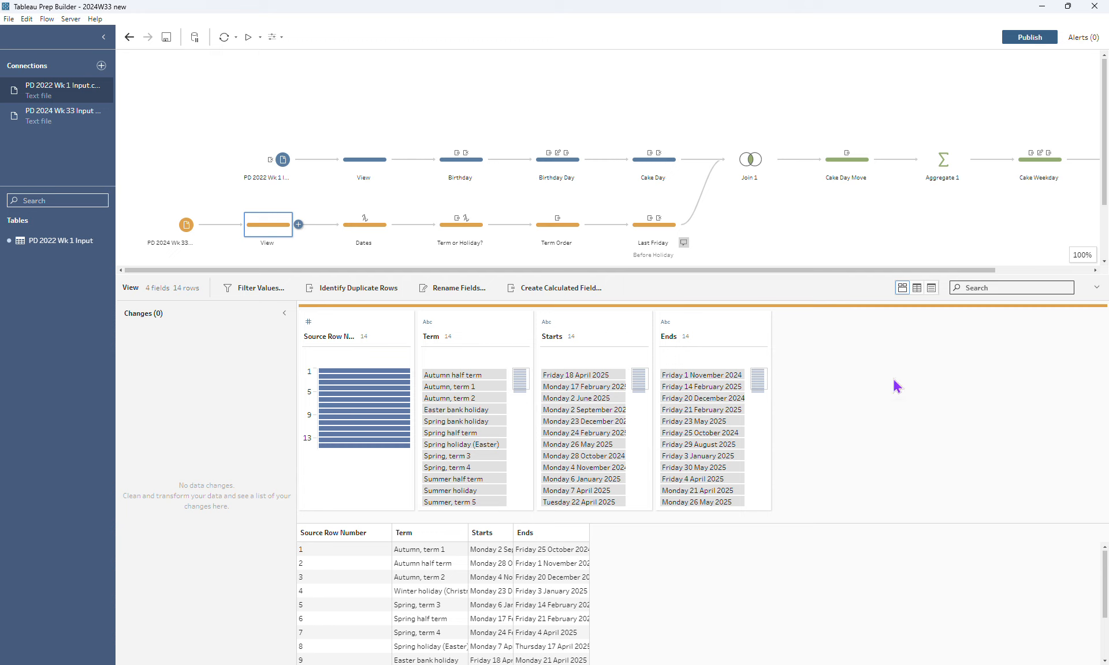
{"action": "left_click", "coordinate": [547, 322]}
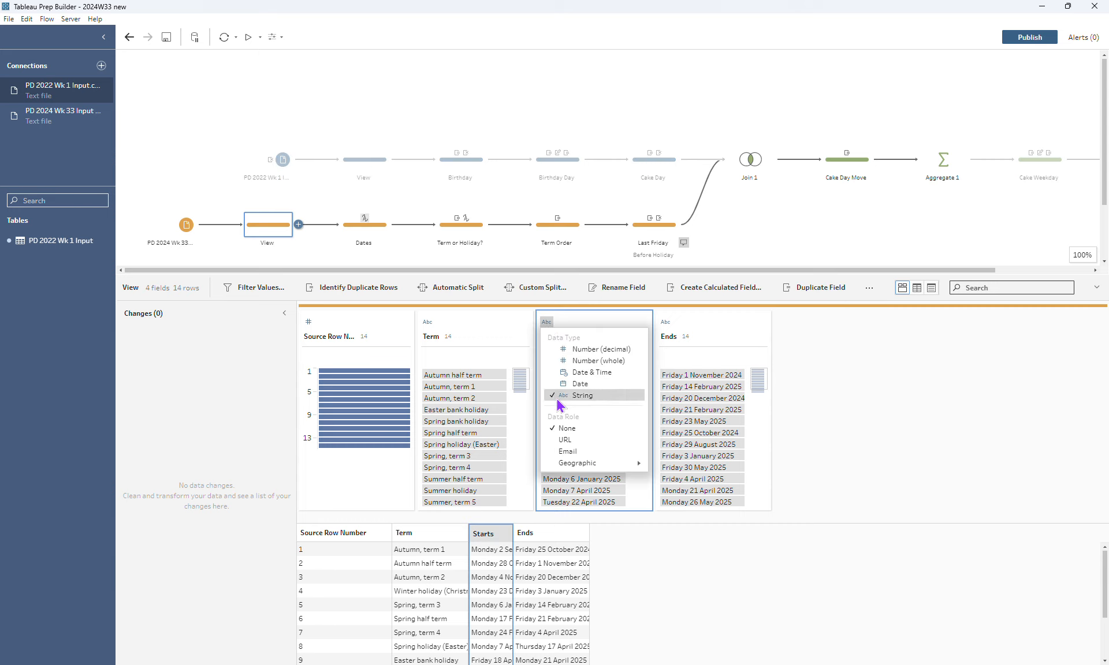
{"action": "left_click", "coordinate": [820, 378]}
{"action": "left_click", "coordinate": [352, 226]}
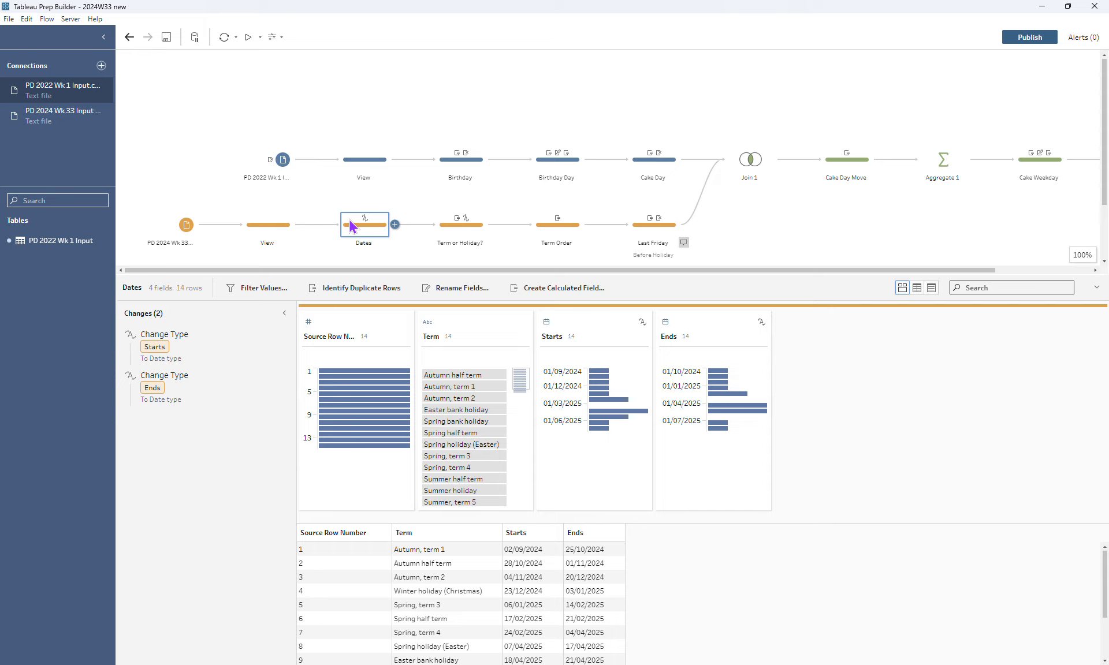
{"action": "left_click", "coordinate": [471, 334]}
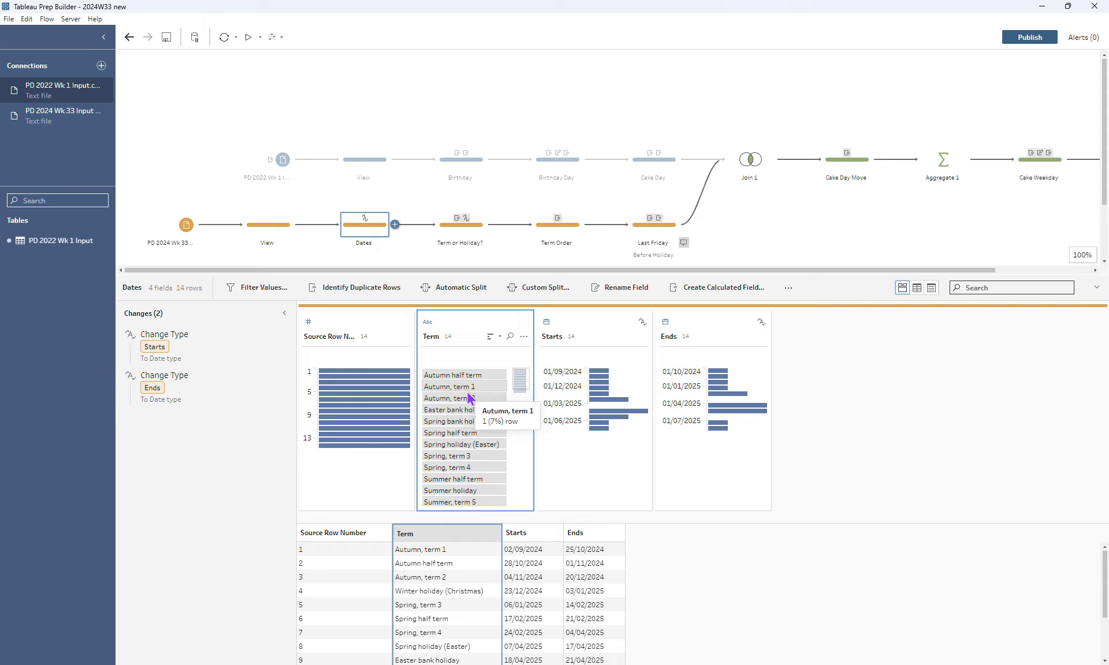
Examine the Term? calculated field's formula and its type change in the Term or Holiday? step
{"action": "left_click", "coordinate": [472, 238]}
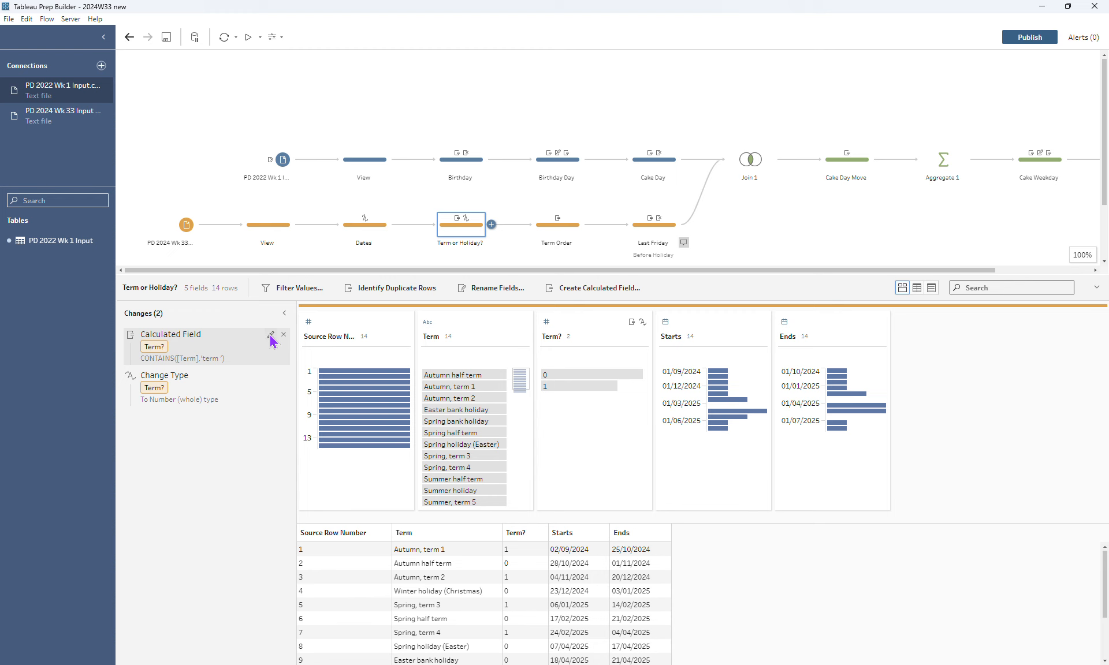
{"action": "left_click", "coordinate": [271, 335]}
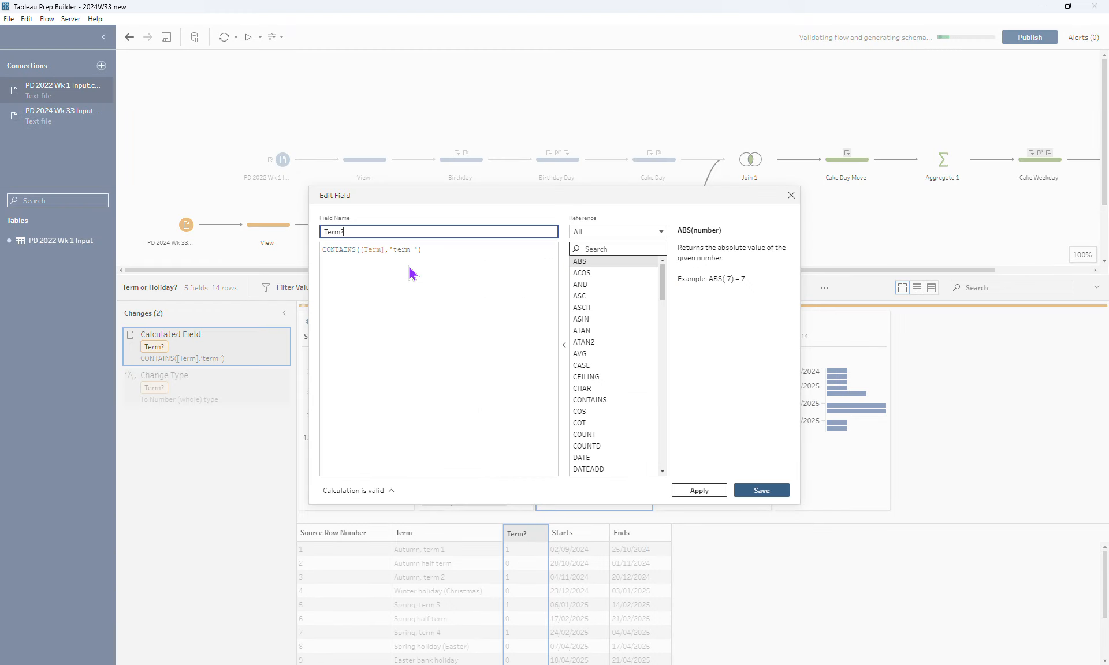
{"action": "left_click", "coordinate": [443, 254]}
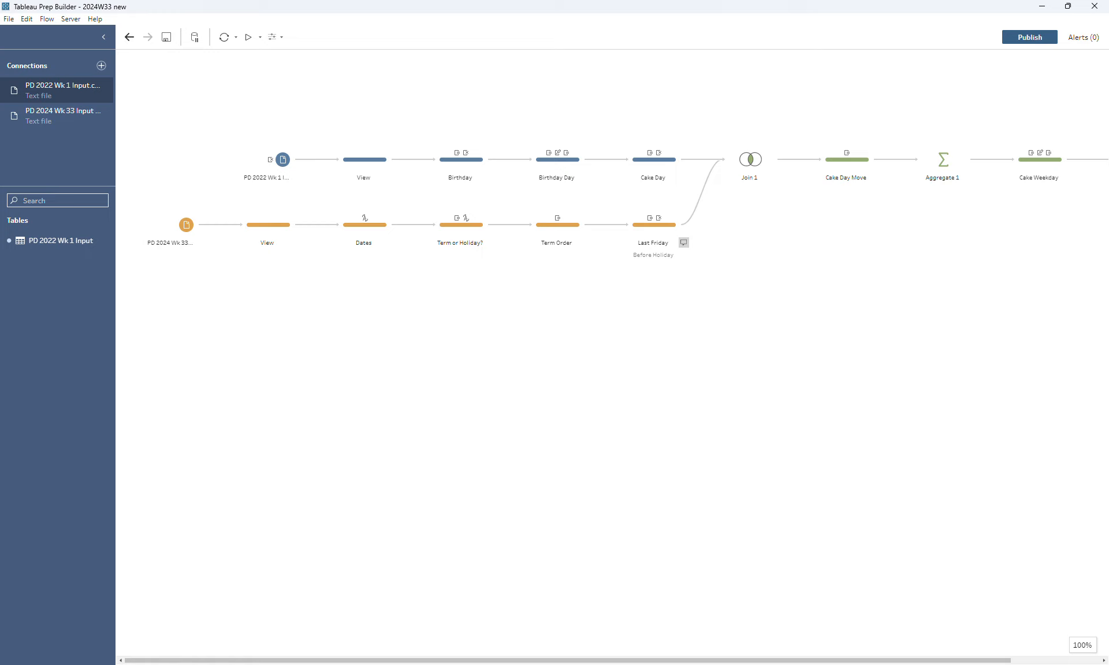
{"action": "left_click", "coordinate": [476, 240]}
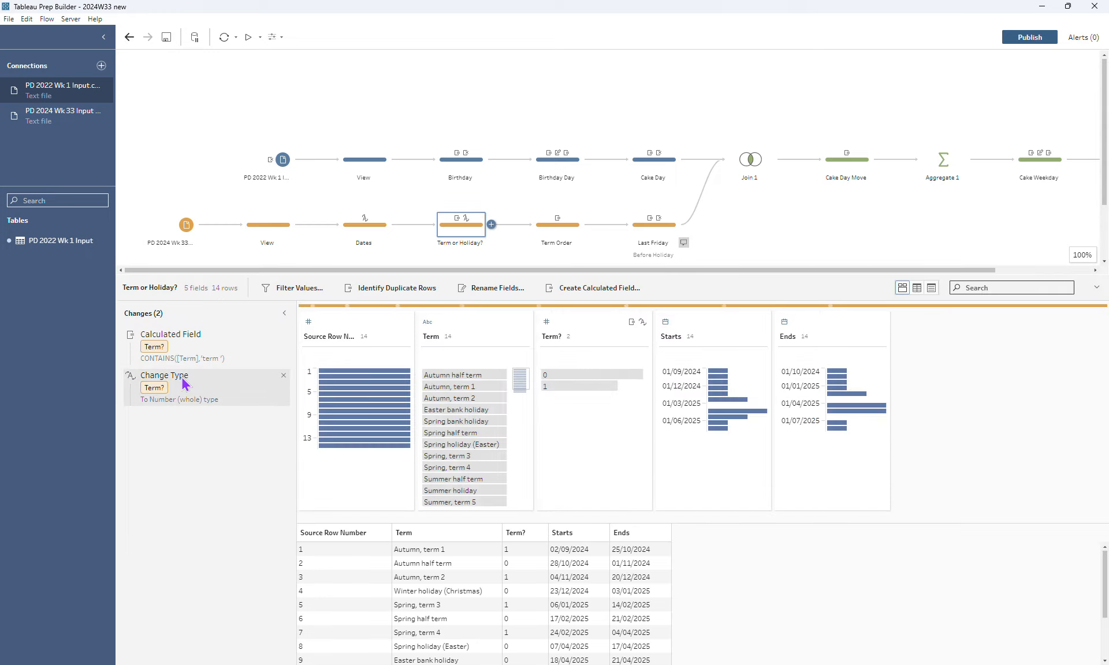
{"action": "mouse_move", "coordinate": [564, 397]}
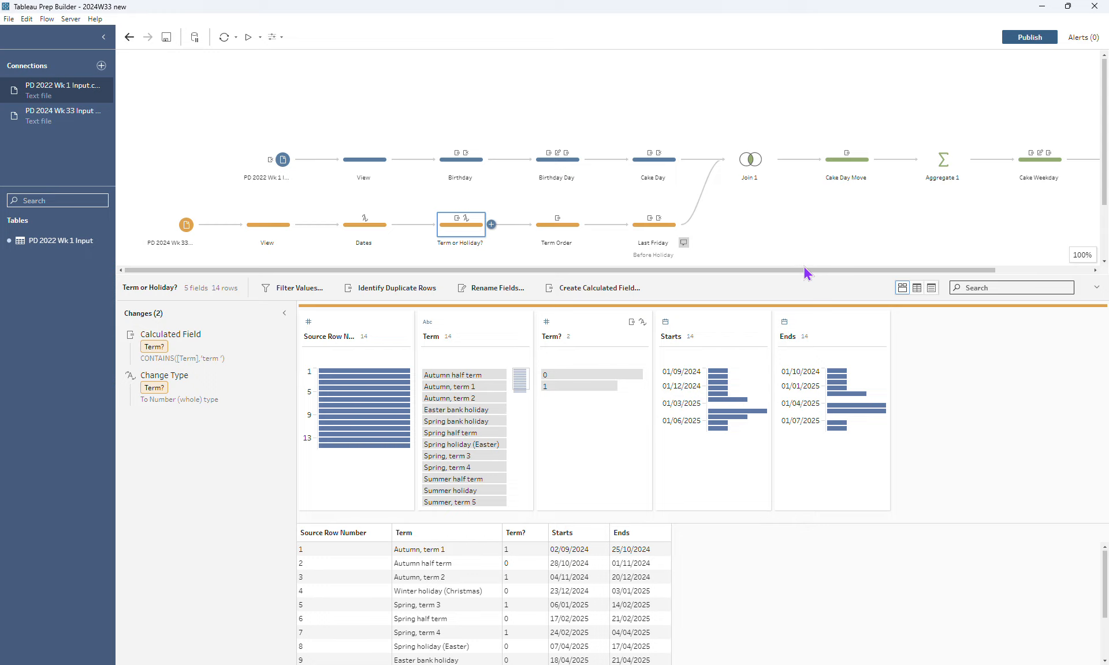
Examine the Term Order step's running calculation settings and close them without changes
{"action": "left_click_drag", "start_coordinate": [807, 275], "coordinate": [834, 193]}
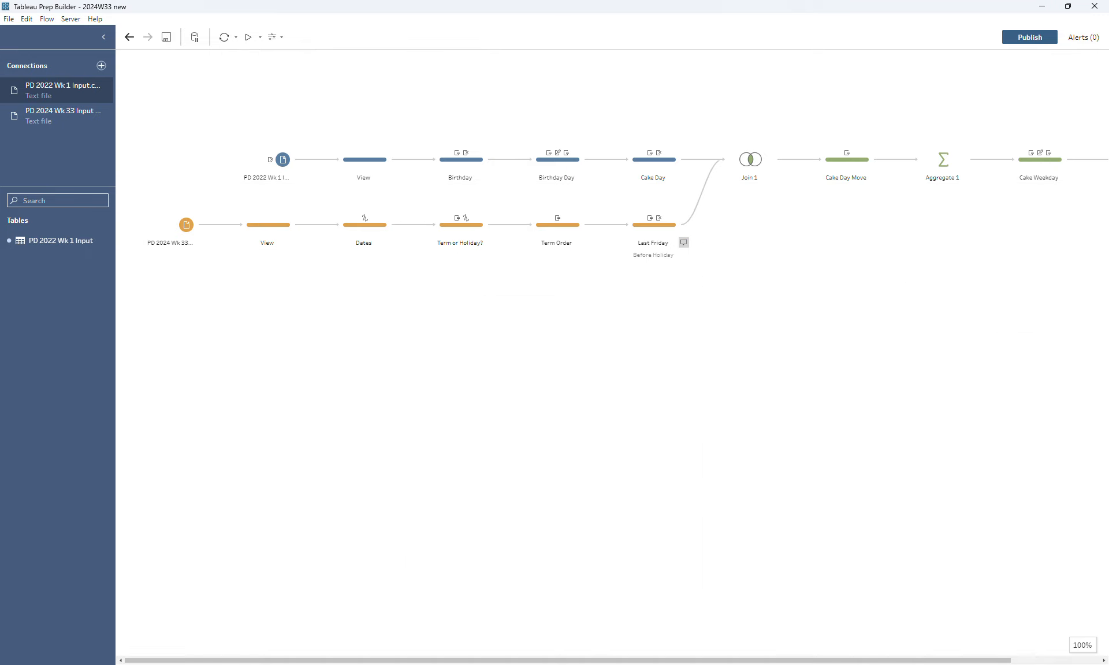
{"action": "left_click", "coordinate": [558, 225]}
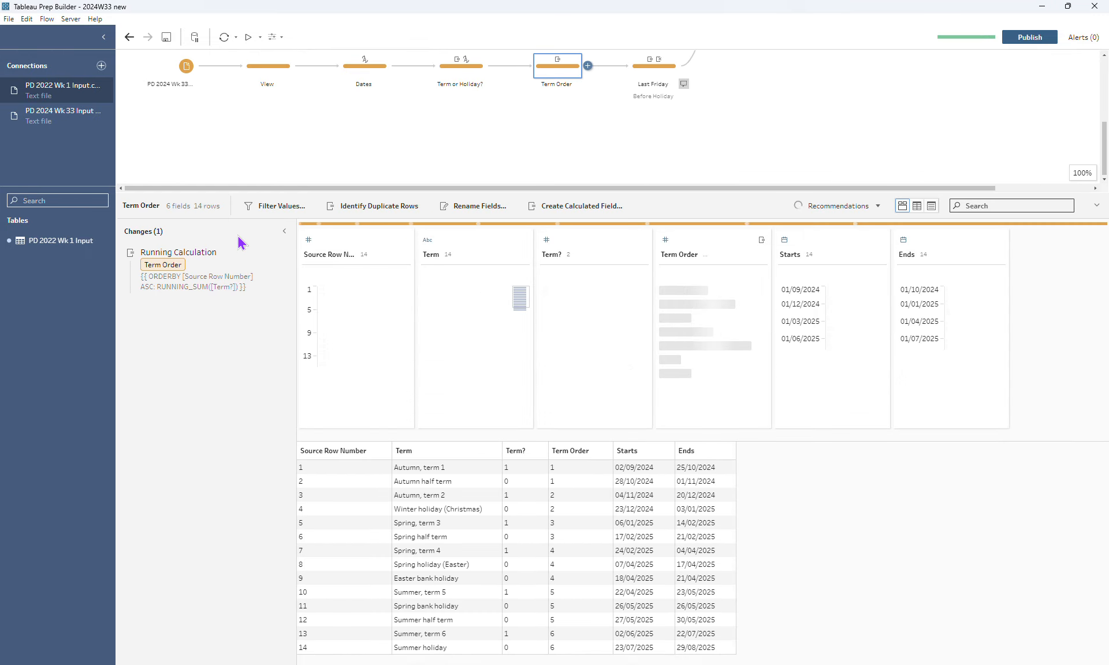
{"action": "left_click", "coordinate": [271, 253]}
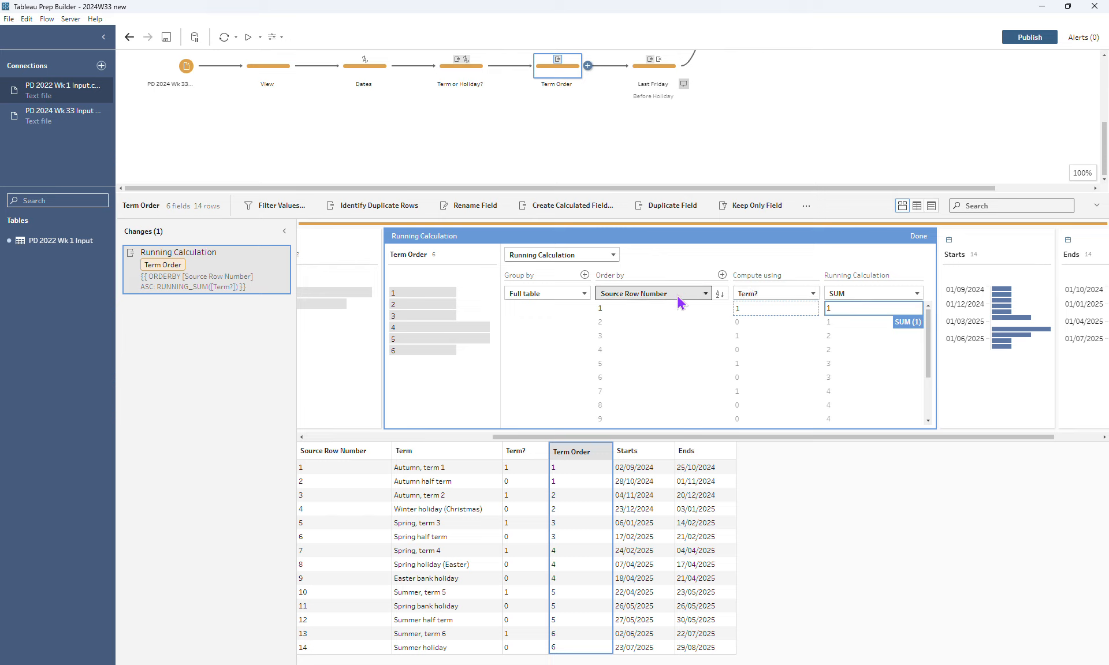
{"action": "left_click", "coordinate": [918, 236]}
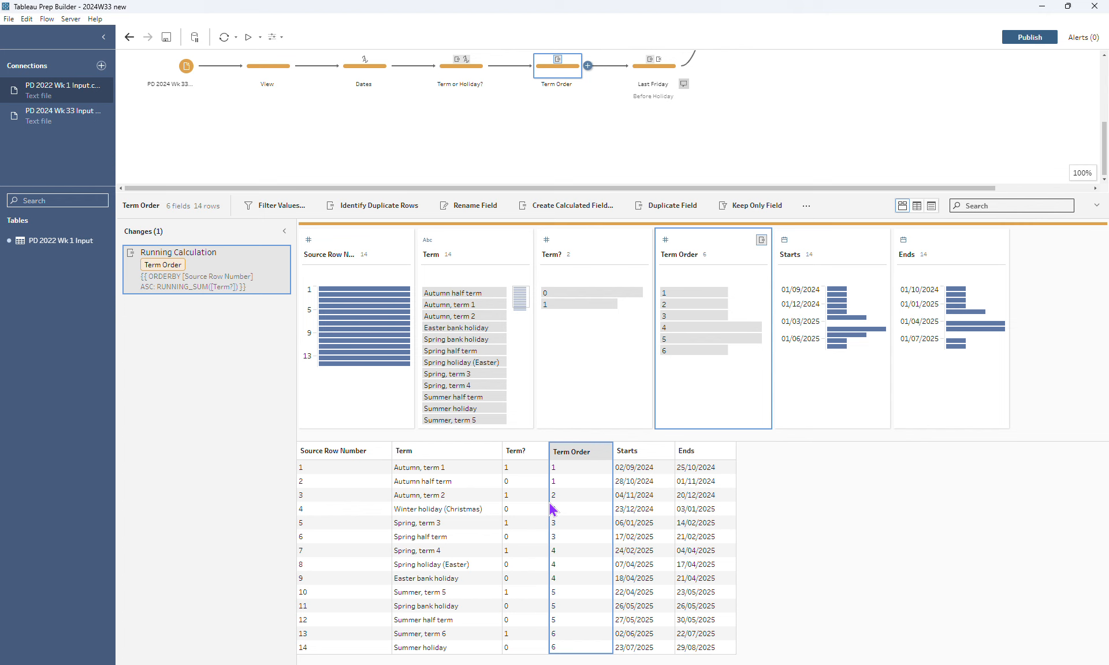
Examine the End of Term day calculated field's formula in the Last Friday step and close it without changes
{"action": "left_click", "coordinate": [653, 66]}
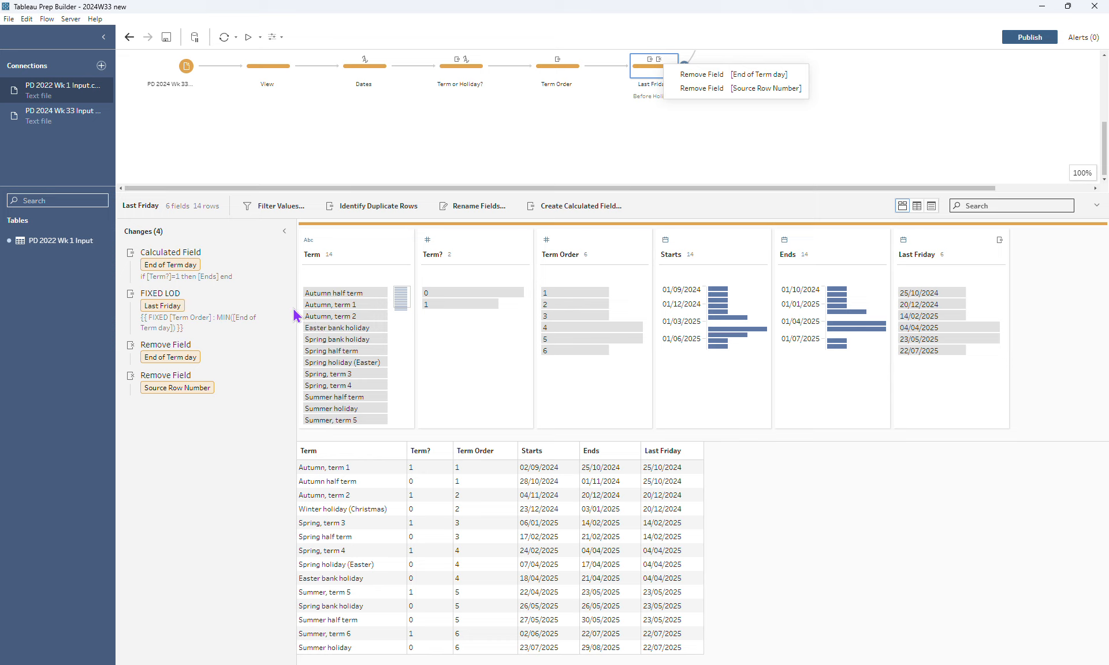
{"action": "left_click", "coordinate": [269, 255]}
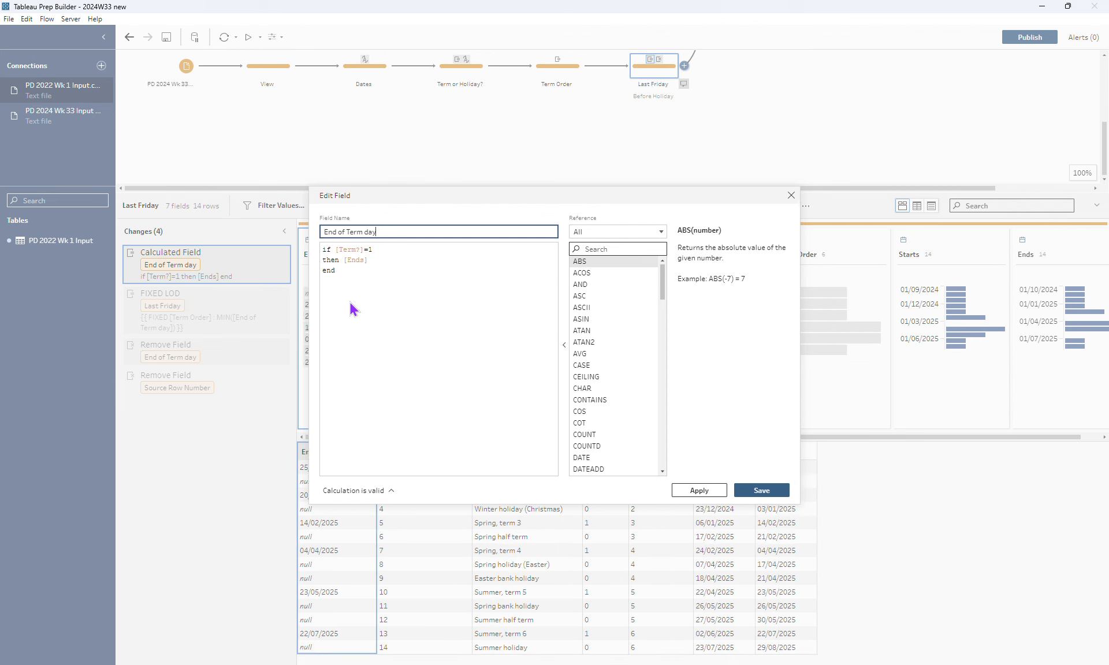
{"action": "left_click", "coordinate": [396, 251]}
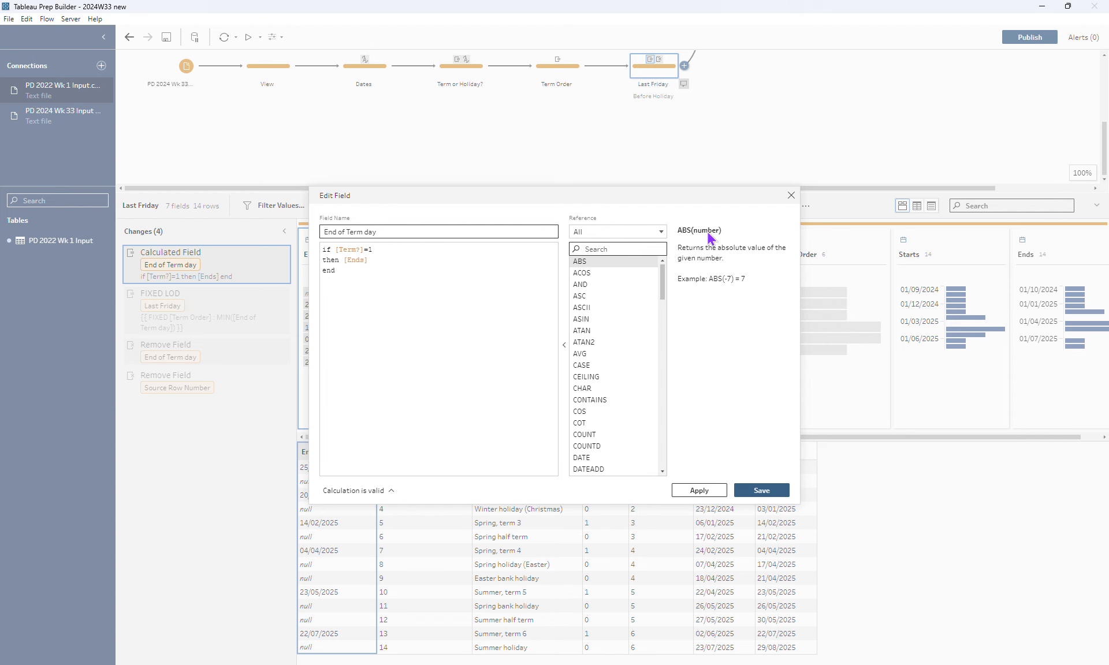
{"action": "left_click", "coordinate": [790, 196]}
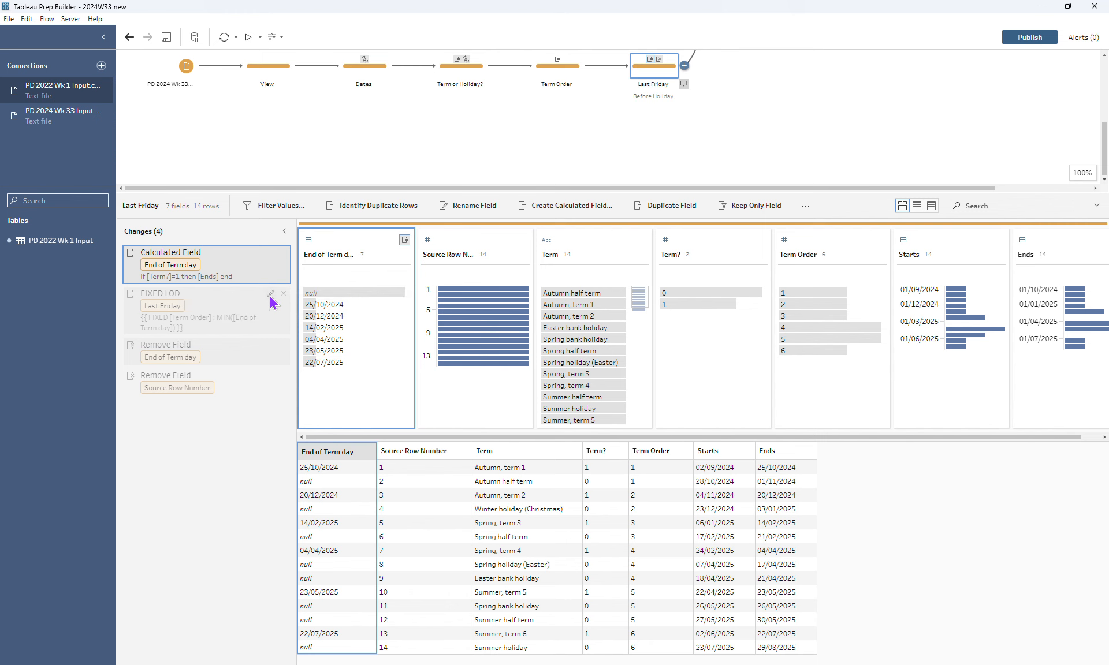
Review the Last Friday field's FIXED LOD settings and the Source Row Number removal in the Last Friday step, then deselect the step
{"action": "left_click", "coordinate": [271, 295]}
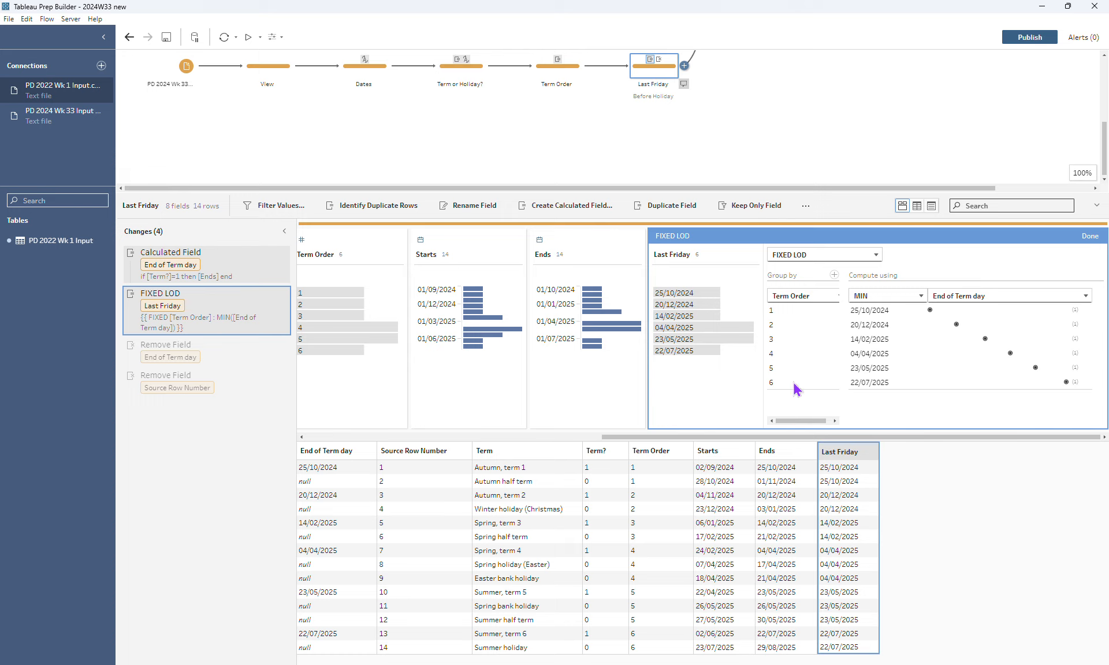
{"action": "left_click", "coordinate": [1090, 238]}
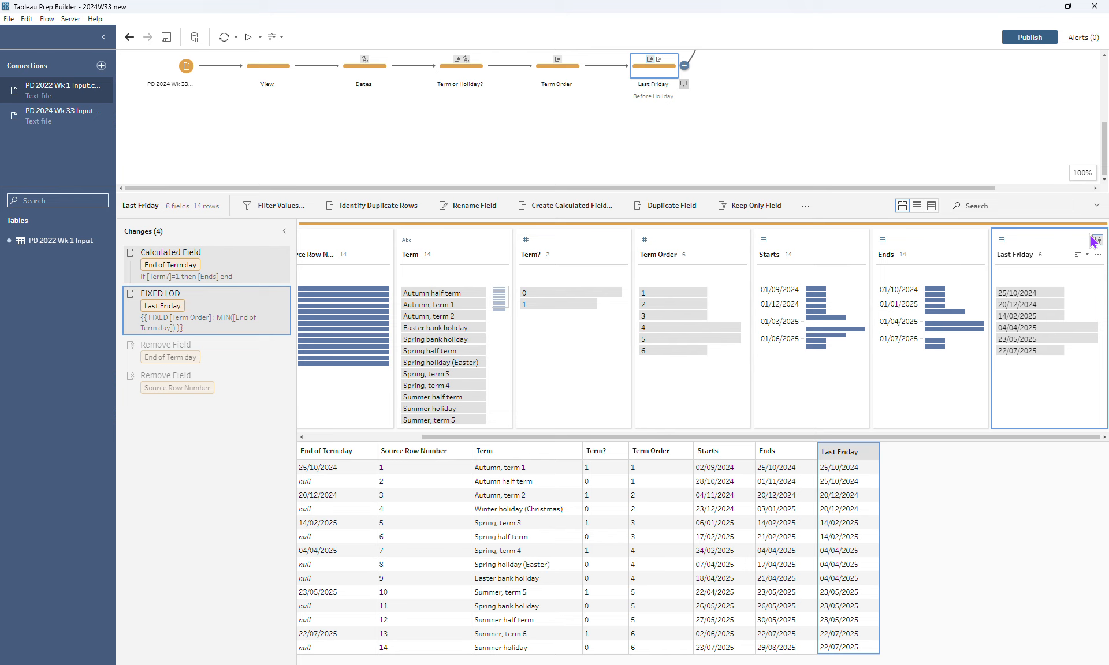
{"action": "left_click", "coordinate": [209, 381]}
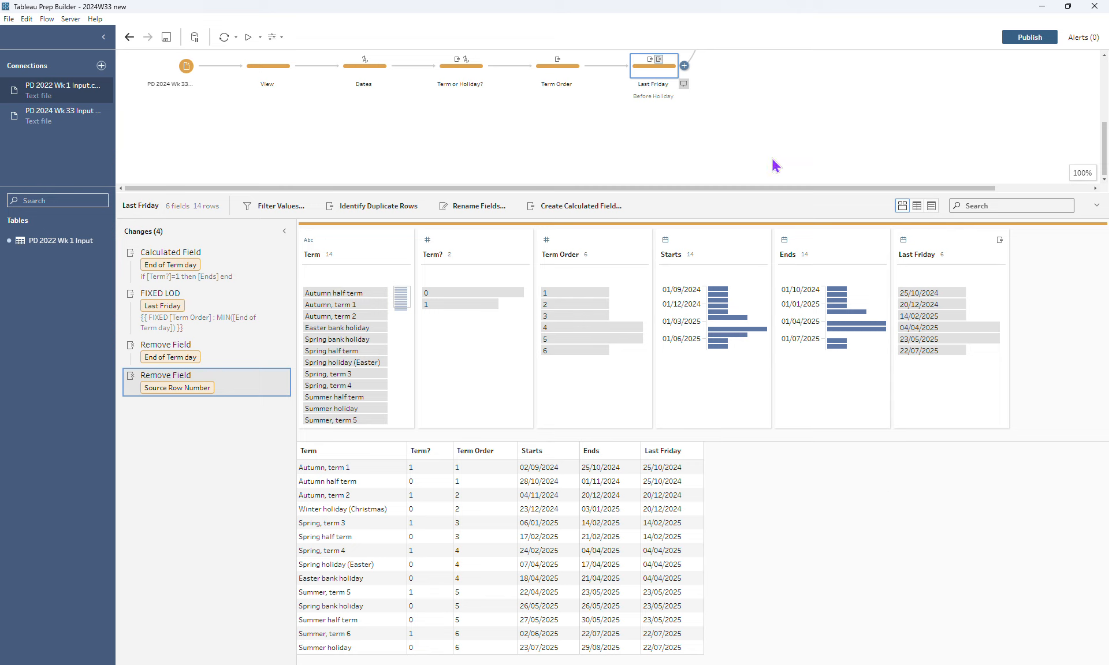
{"action": "left_click", "coordinate": [775, 138]}
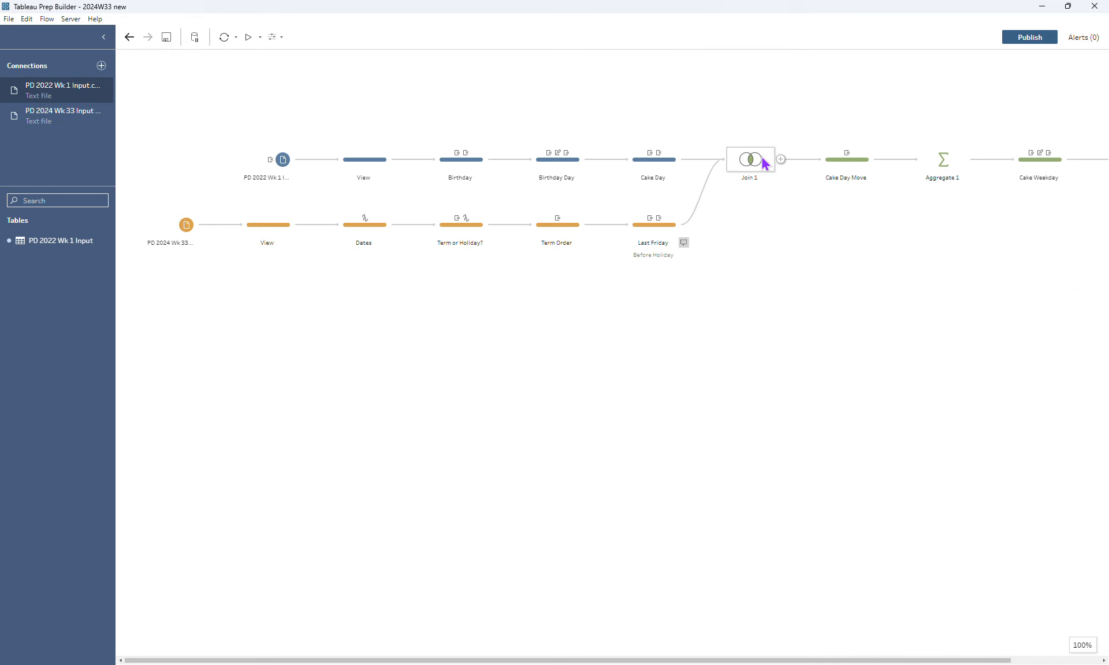
Examine Join 1's clauses and the unmatched Cake Day rows excluded from its results
{"action": "left_click", "coordinate": [761, 156]}
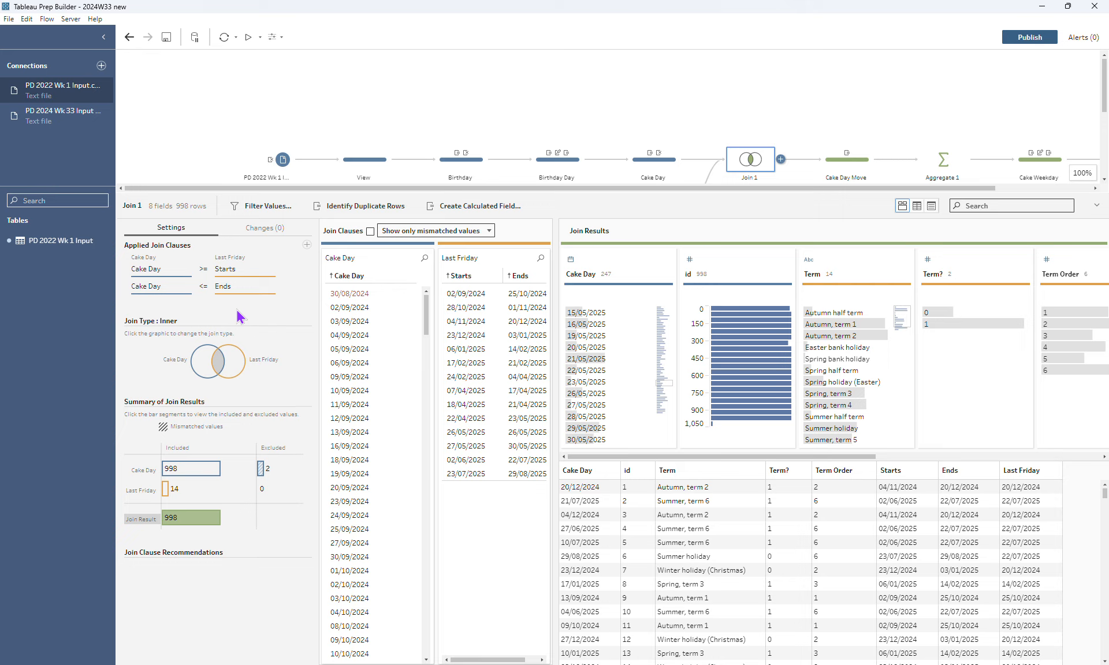
{"action": "left_click", "coordinate": [260, 471]}
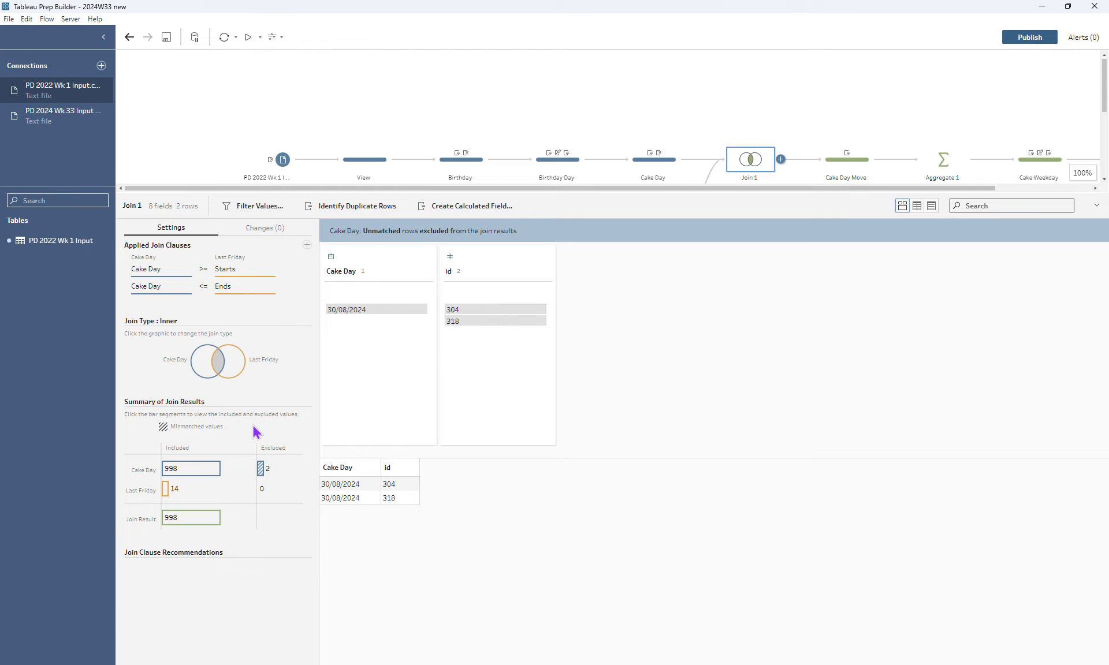
{"action": "left_click_drag", "start_coordinate": [710, 197], "coordinate": [711, 239]}
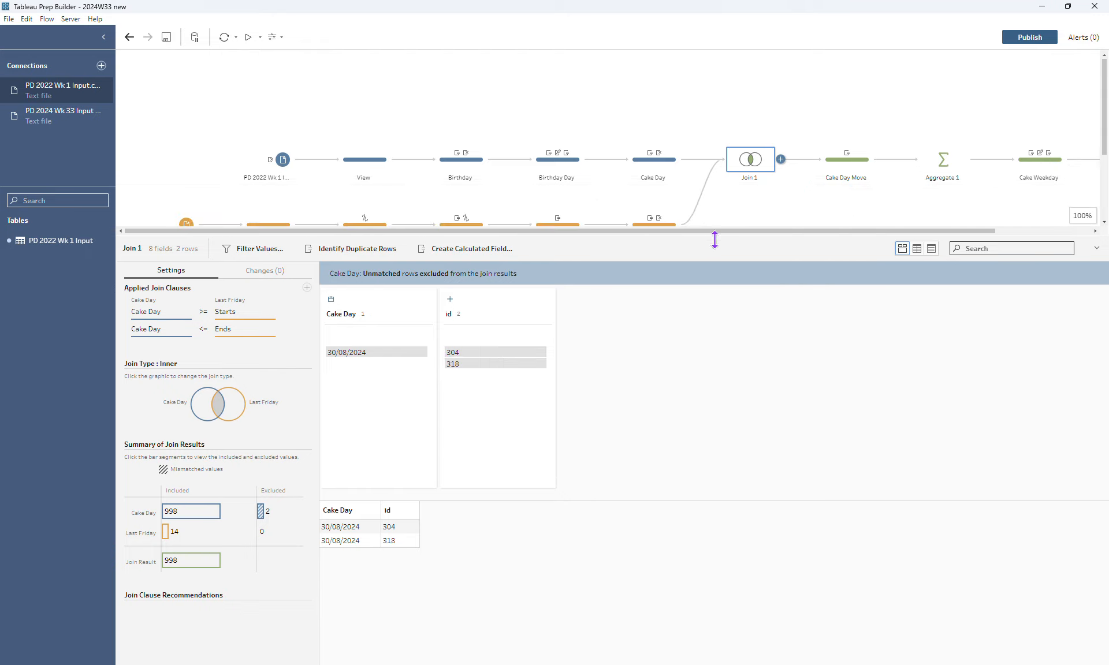
Examine the Cake Day calculated field's formula in the Cake Day Move step and close it without changes
{"action": "left_click", "coordinate": [837, 161]}
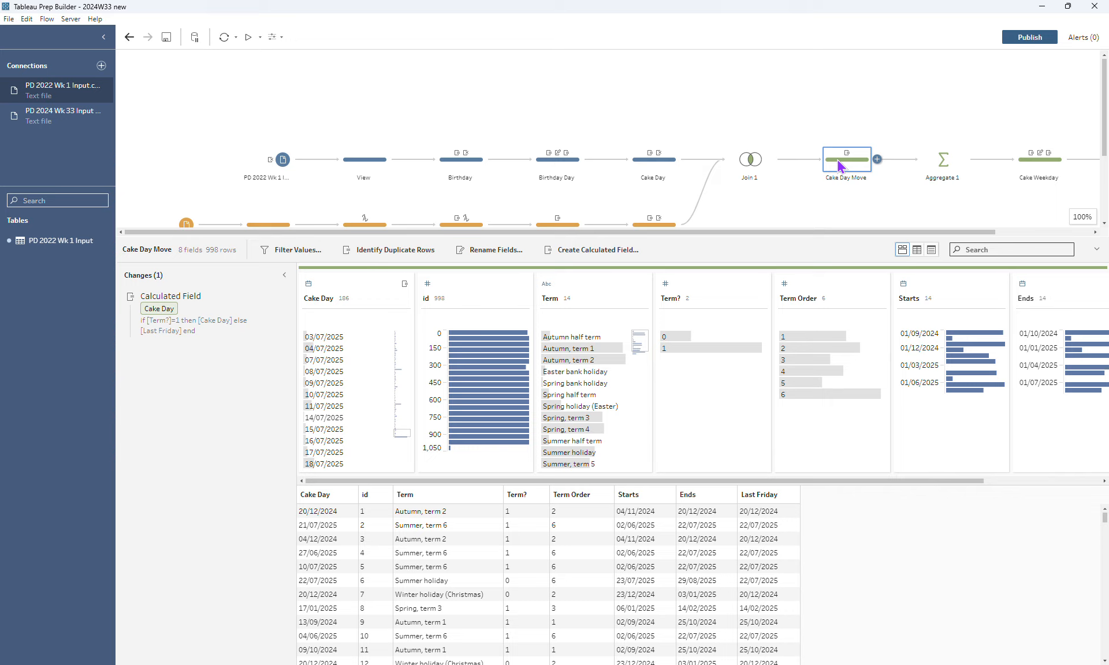
{"action": "mouse_move", "coordinate": [155, 321]}
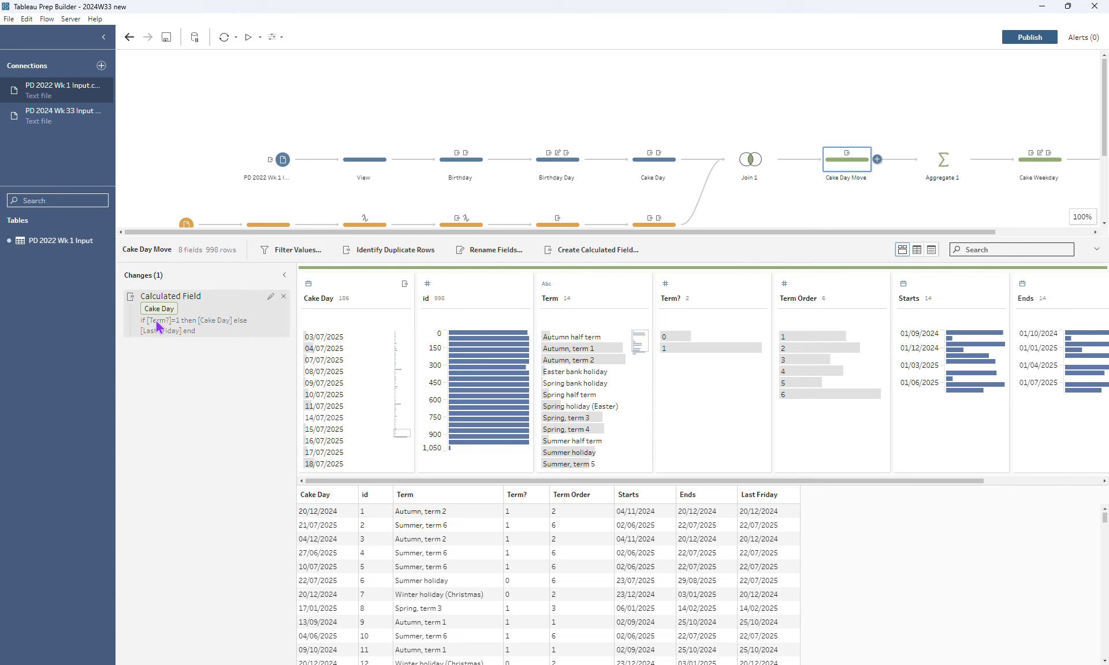
{"action": "left_click", "coordinate": [269, 299]}
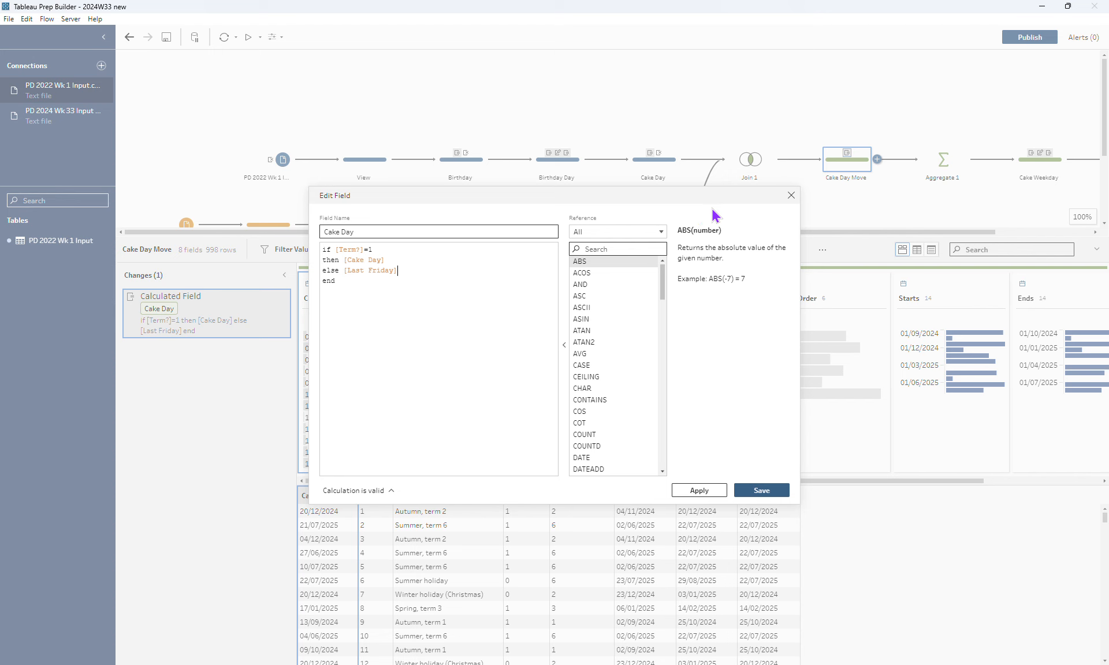
{"action": "left_click", "coordinate": [791, 196]}
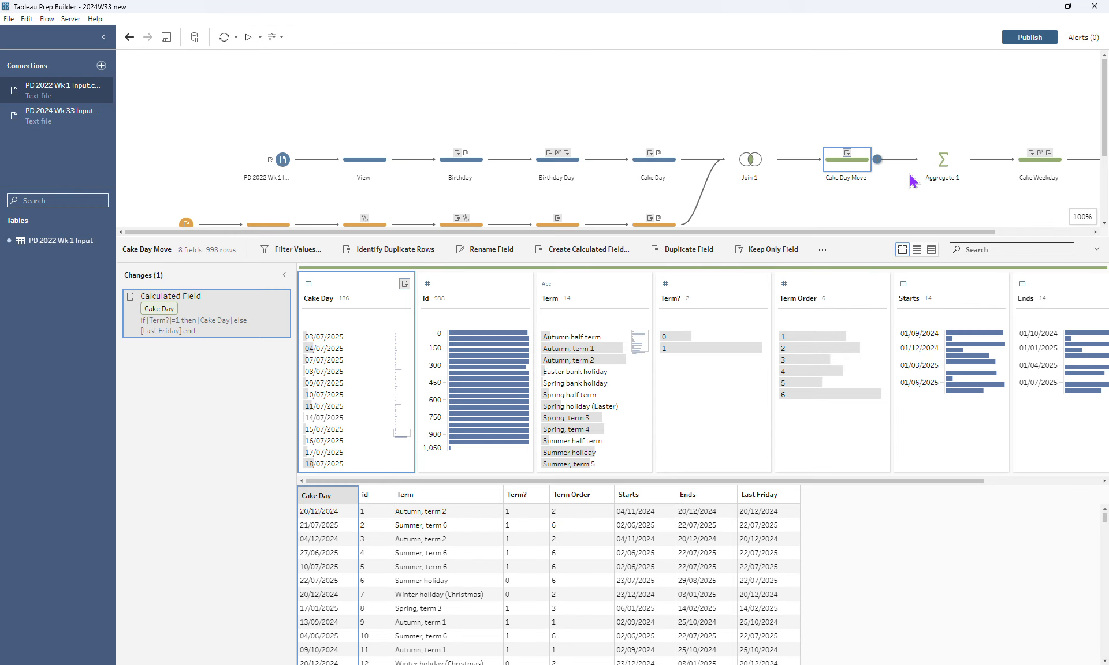
Review the grouping and count in Aggregate 1 and the changes in the Cake Weekday step, then return to the whole flow
{"action": "left_click", "coordinate": [932, 172]}
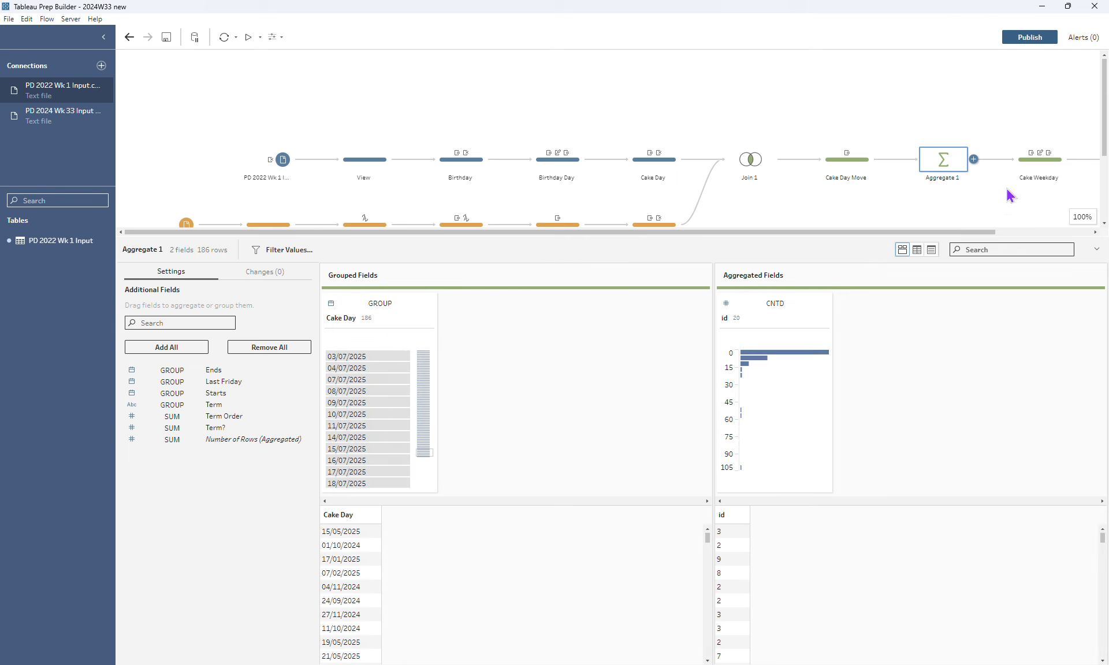
{"action": "left_click", "coordinate": [1048, 172]}
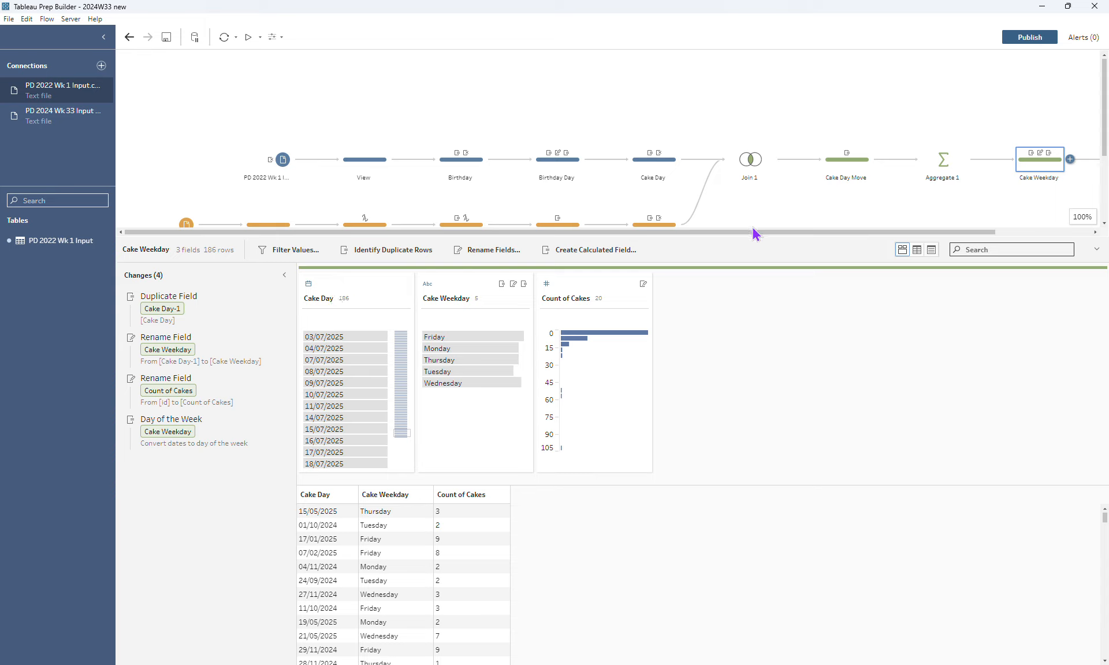
{"action": "left_click_drag", "start_coordinate": [754, 233], "coordinate": [867, 235]}
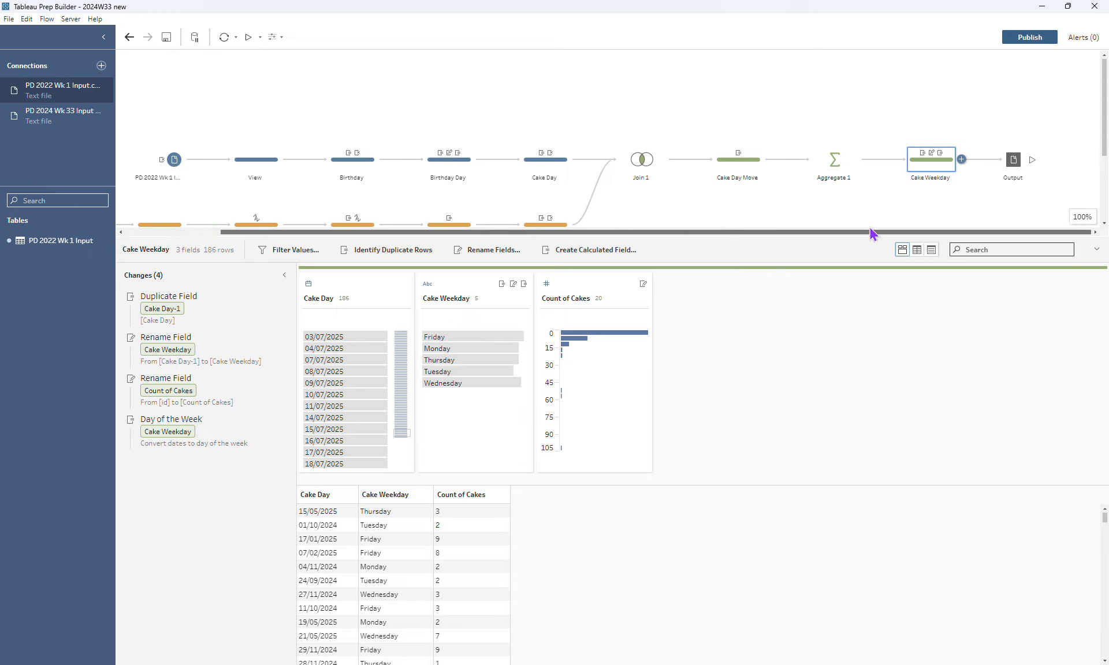
{"action": "left_click", "coordinate": [910, 110]}
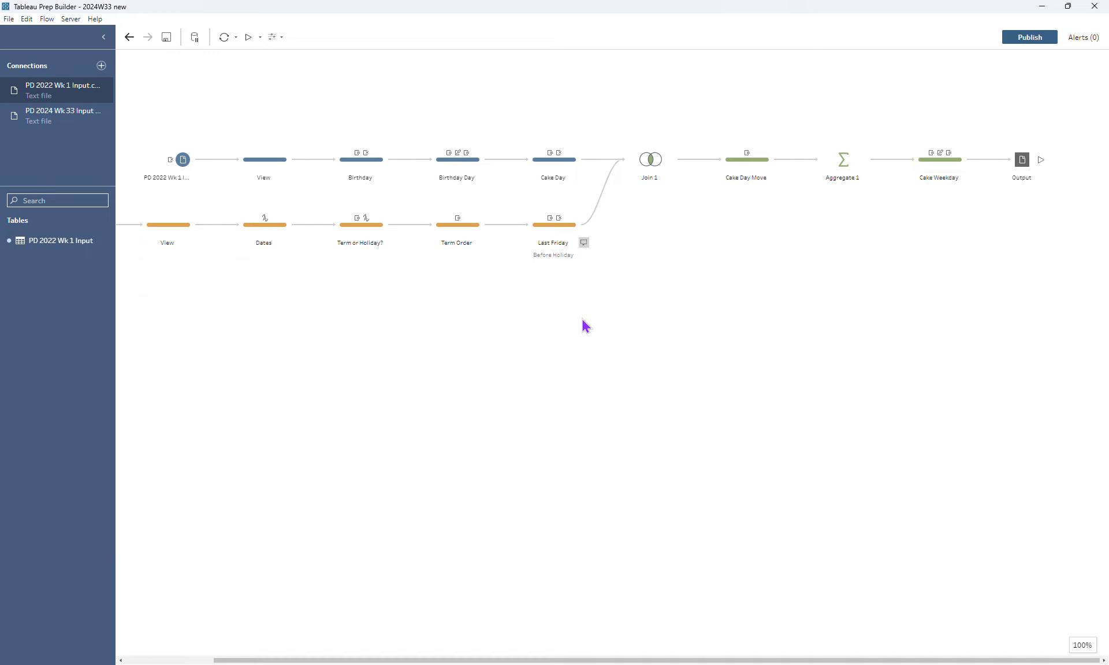